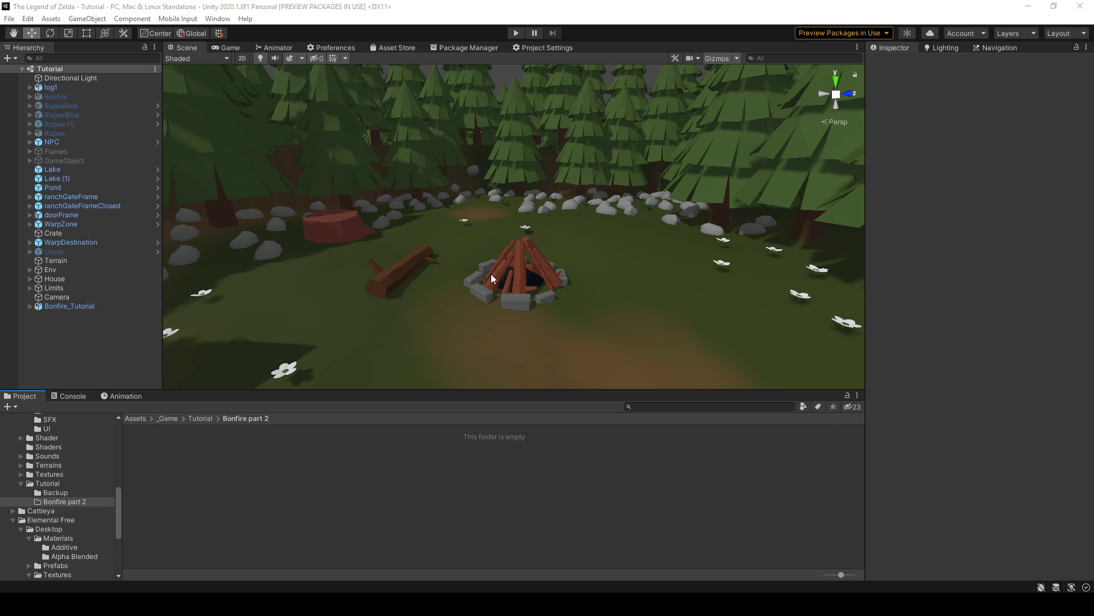
# Step: Add a new Particle System to the scene from the GameObject Effects menu
pyautogui.click(89, 19)
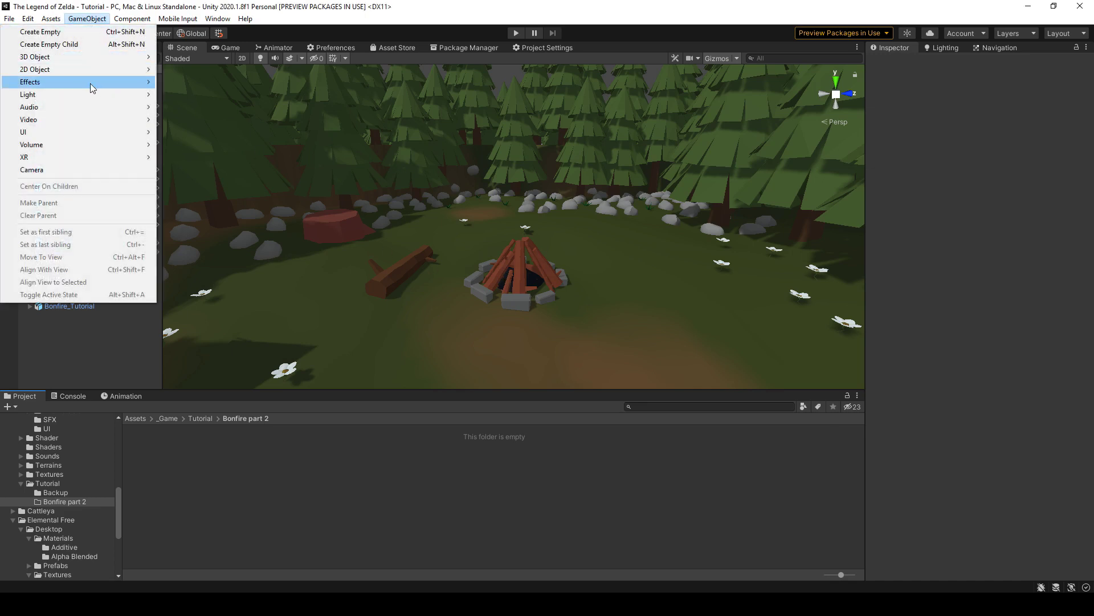
pyautogui.moveTo(90, 84)
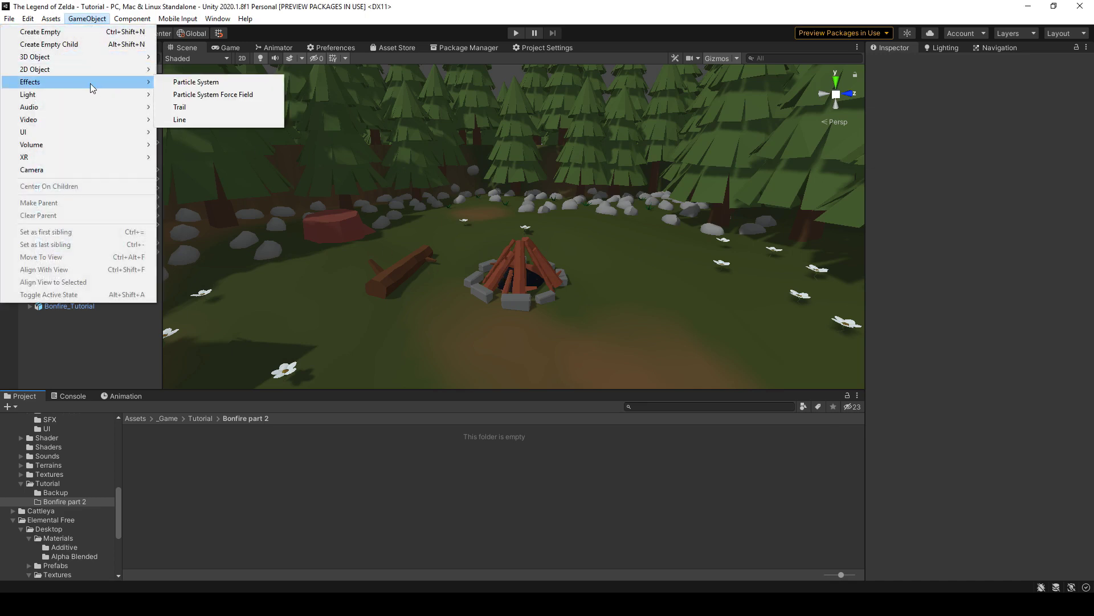
pyautogui.click(186, 83)
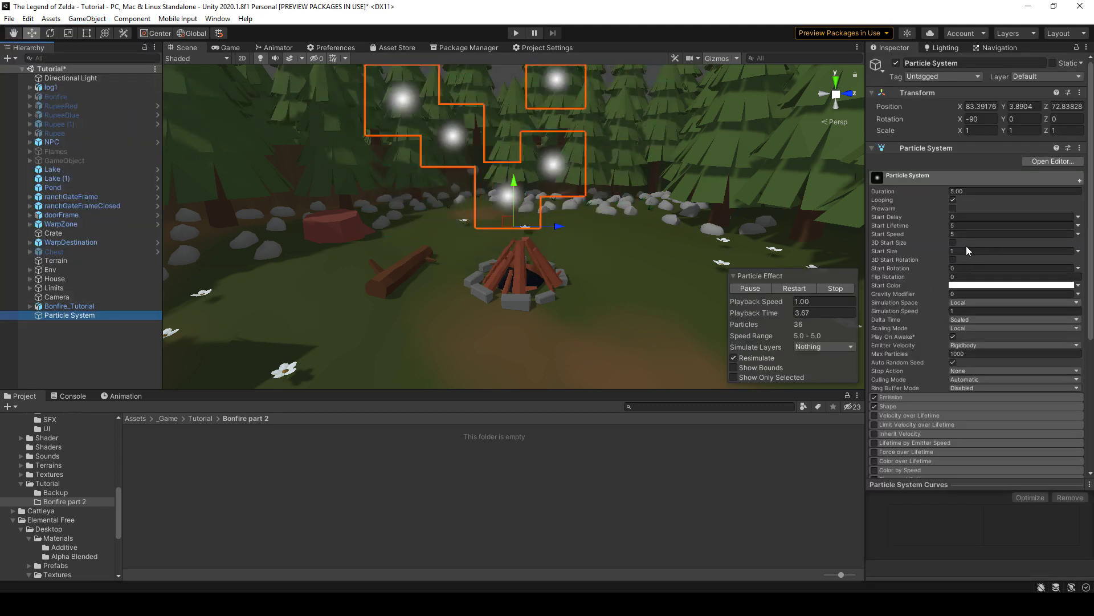
# Step: Set Start Speed to 0 and Gravity Modifier to random between 0 and -0.1
pyautogui.click(1004, 234)
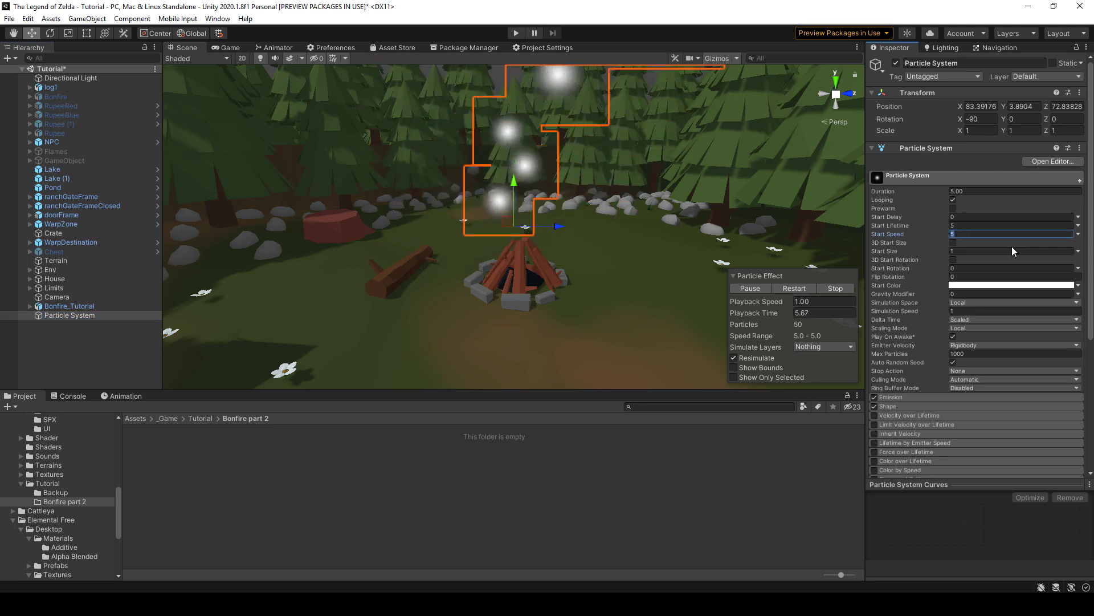
pyautogui.write('0')
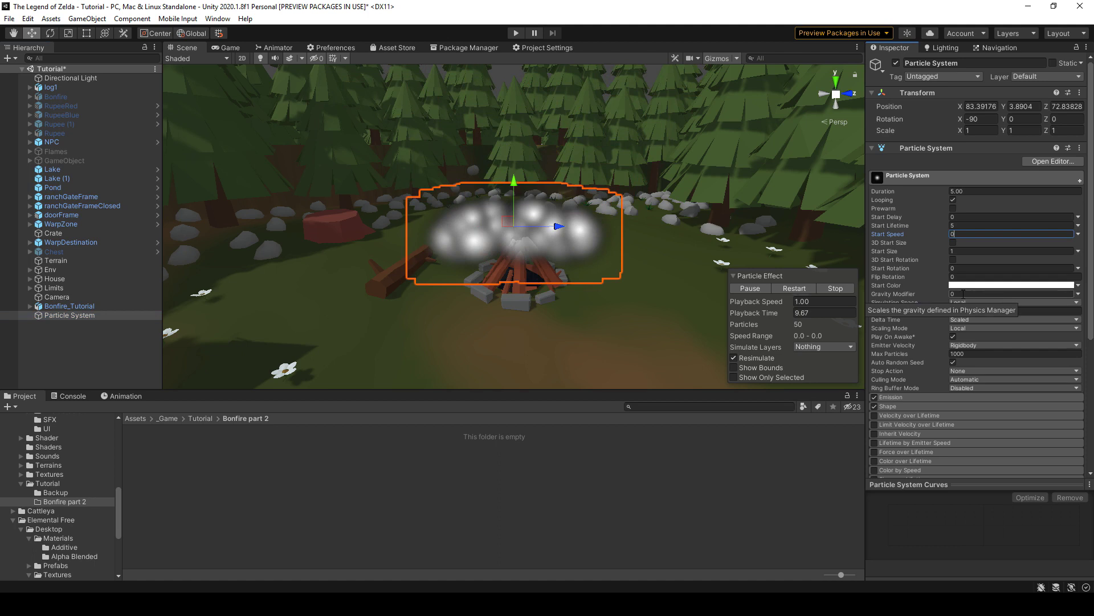
pyautogui.click(1079, 294)
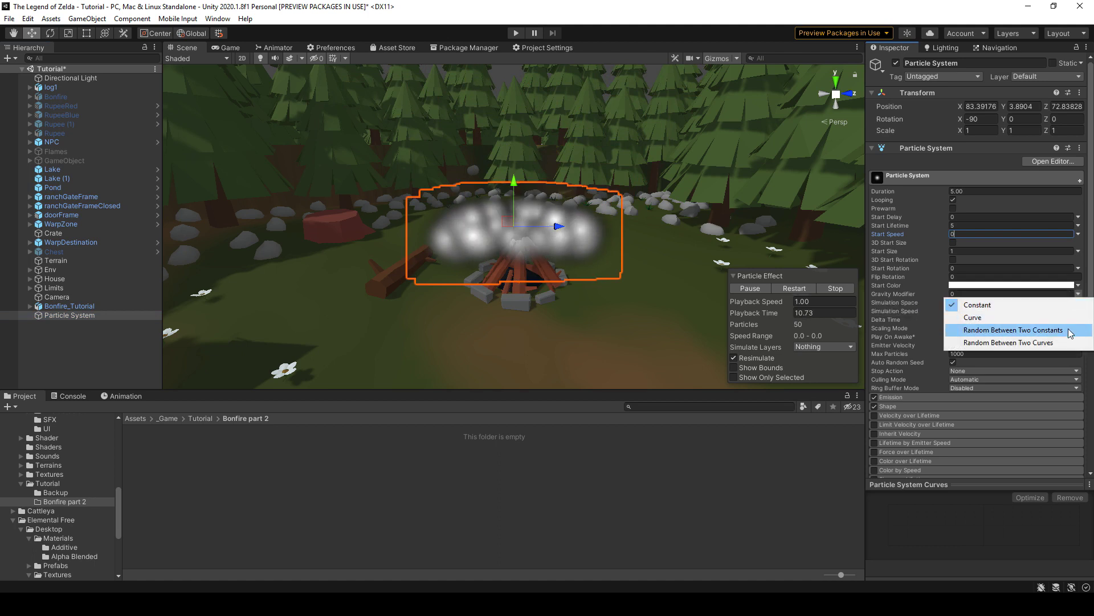
pyautogui.click(1060, 324)
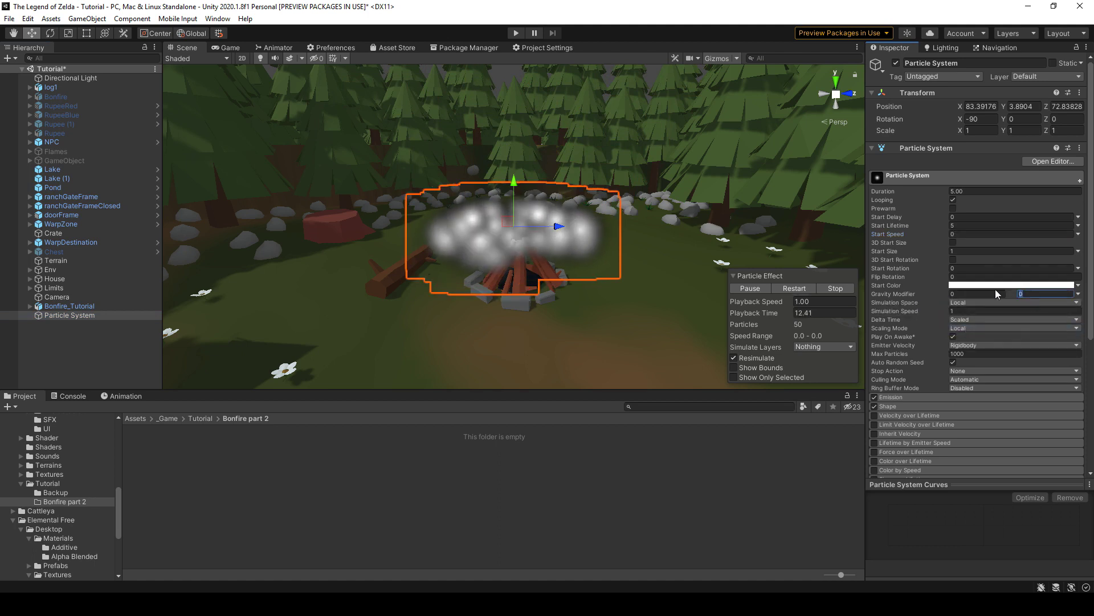
pyautogui.write('-.1')
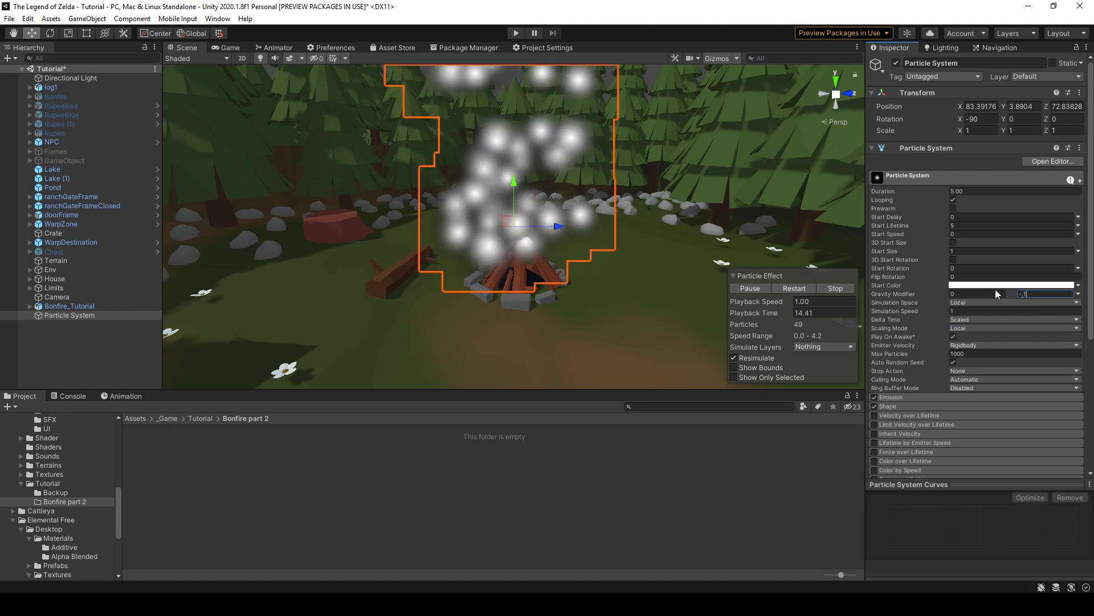
# Step: Switch the emitter Shape from cone to Sphere with radius 0.46
pyautogui.scroll(-3, 906, 310)
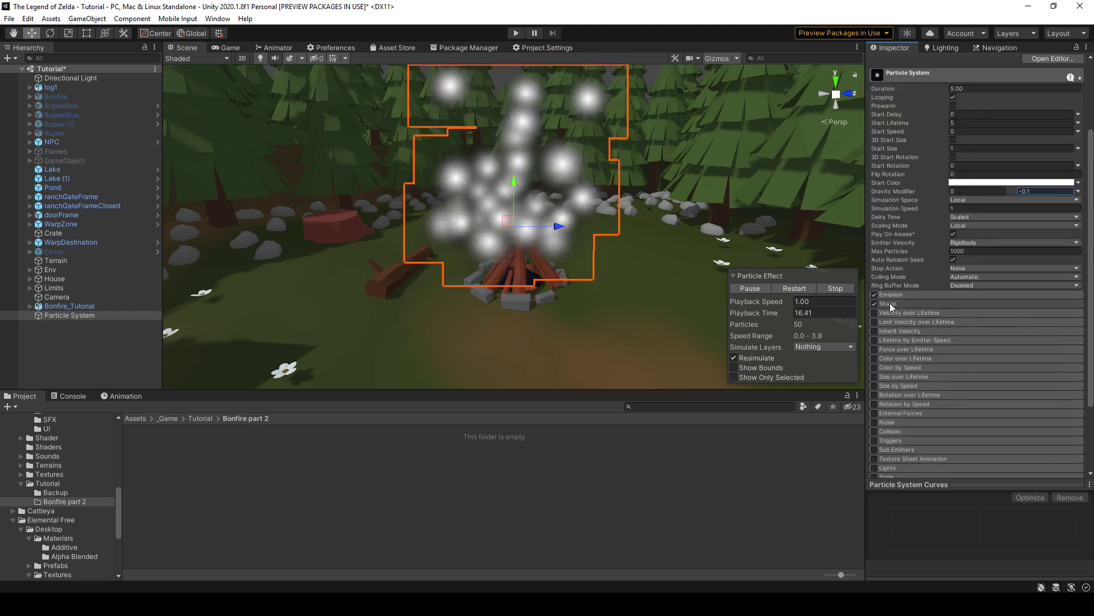
pyautogui.click(891, 303)
pyautogui.click(963, 314)
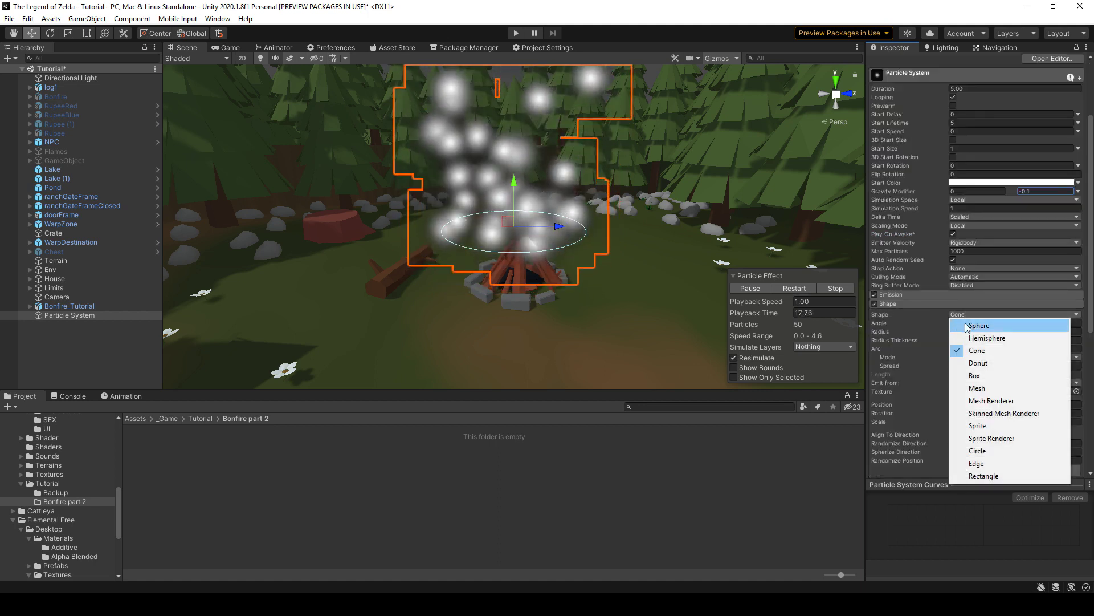
pyautogui.click(966, 325)
pyautogui.moveTo(881, 324); pyautogui.dragTo(871, 323)
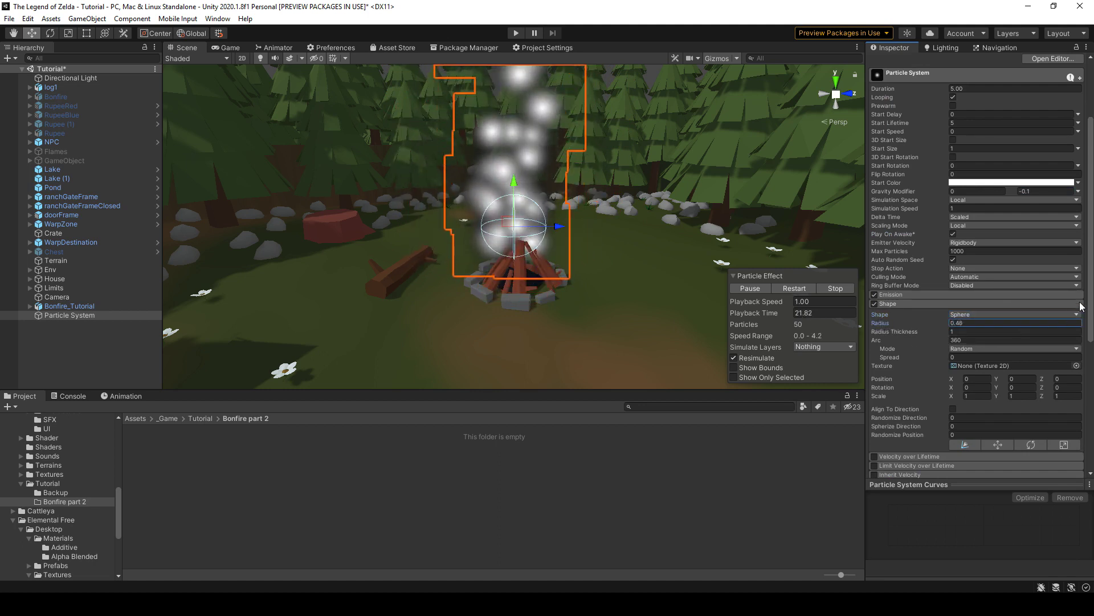
# Step: Expand the Renderer module, locate its ParticlesUnlit material, and return to the Bonfire part 2 folder
pyautogui.moveTo(1092, 297); pyautogui.dragTo(1079, 426)
pyautogui.click(1036, 401)
pyautogui.scroll(-4, 923, 415)
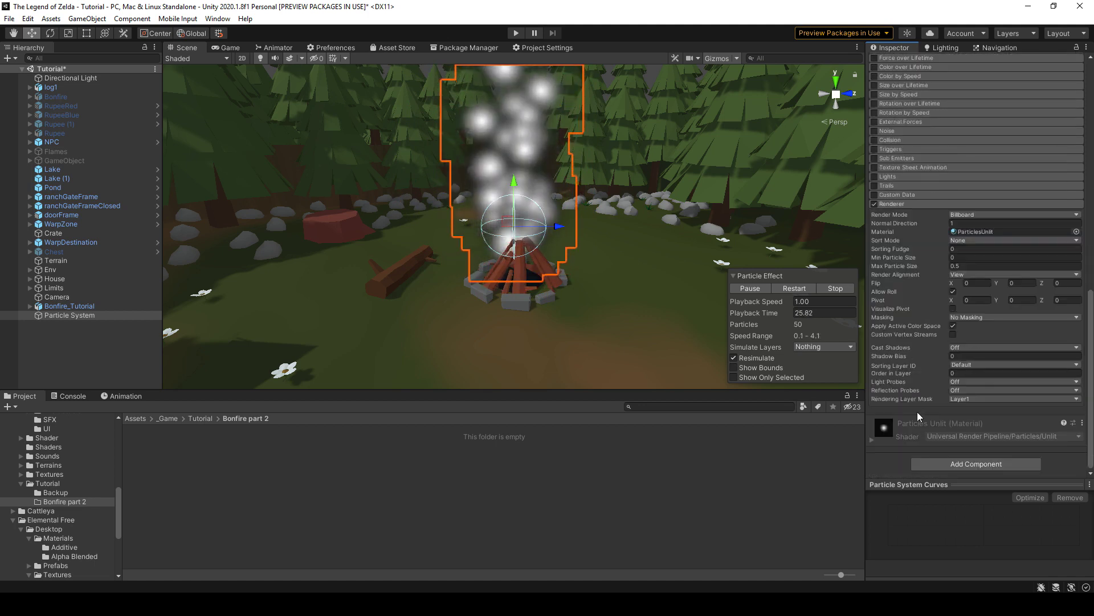
pyautogui.click(975, 232)
pyautogui.click(662, 522)
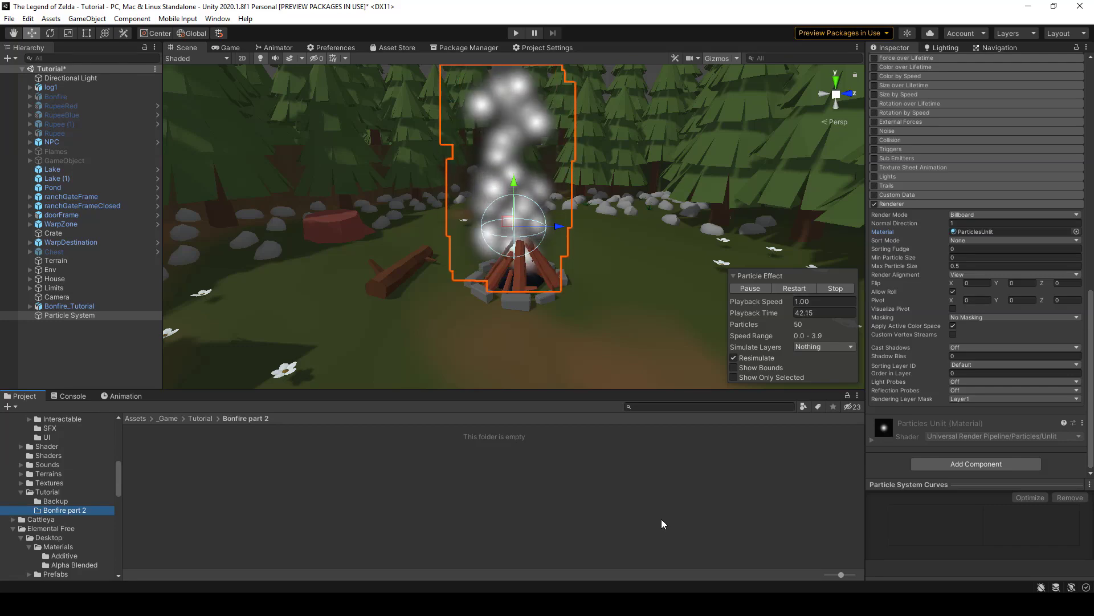
# Step: Create a new material named FireParticle in the Bonfire part 2 folder
pyautogui.rightClick(268, 457)
pyautogui.moveTo(340, 147)
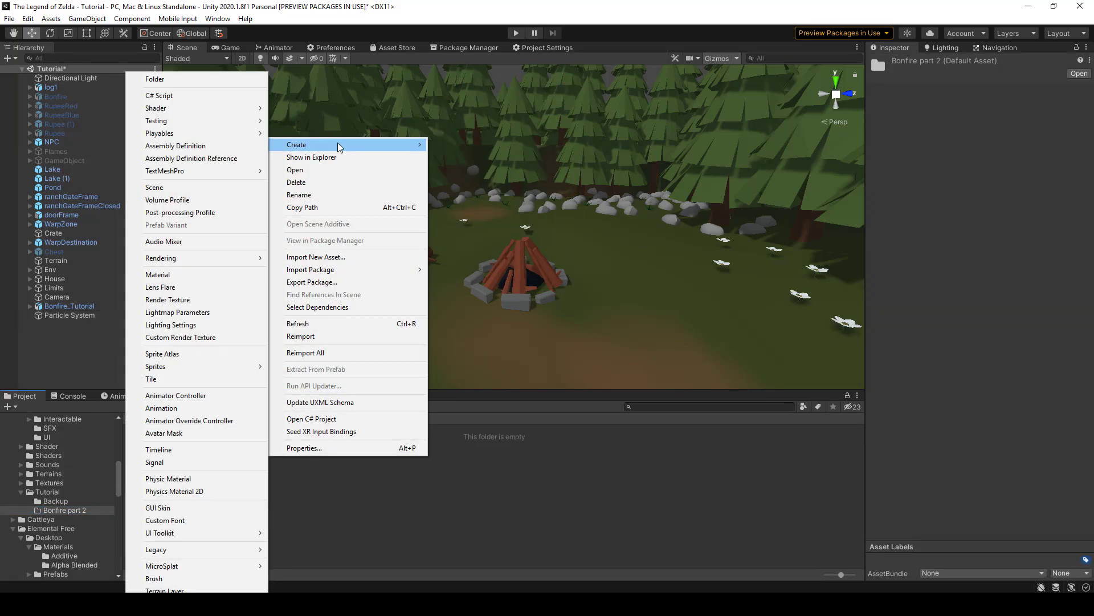
pyautogui.click(185, 276)
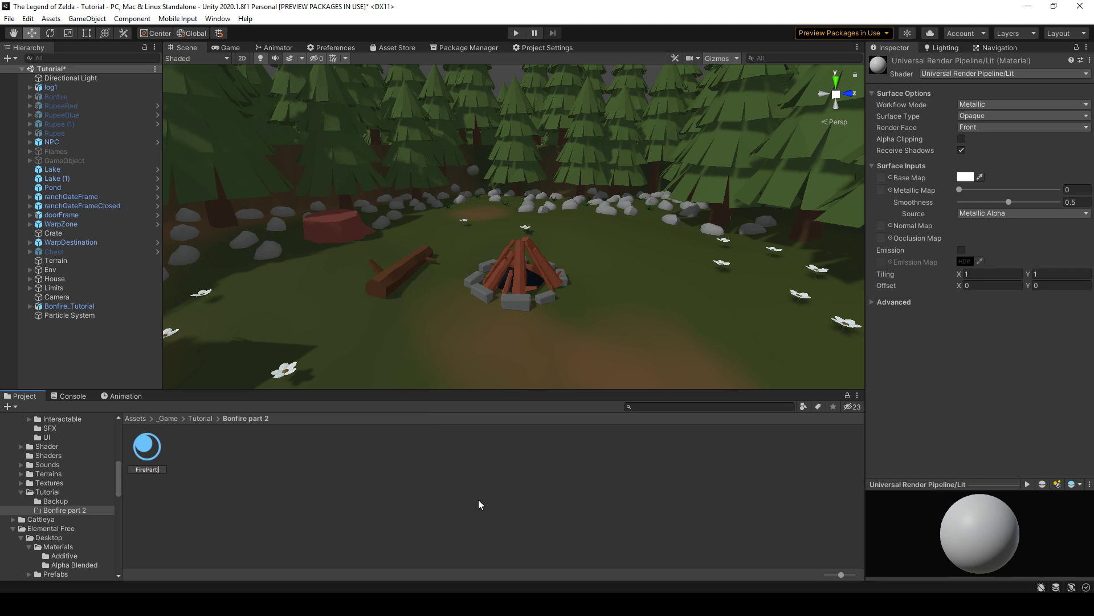
pyautogui.write('FireParticle')
pyautogui.press('Return')
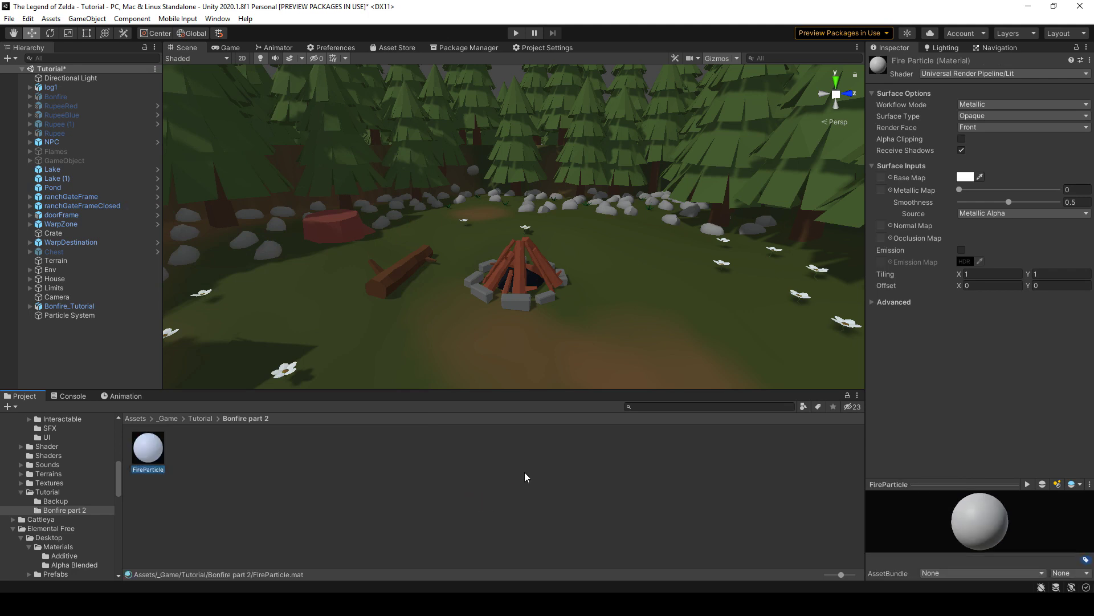
# Step: Set the FireParticle base colour to bright orange FF6600
pyautogui.click(970, 179)
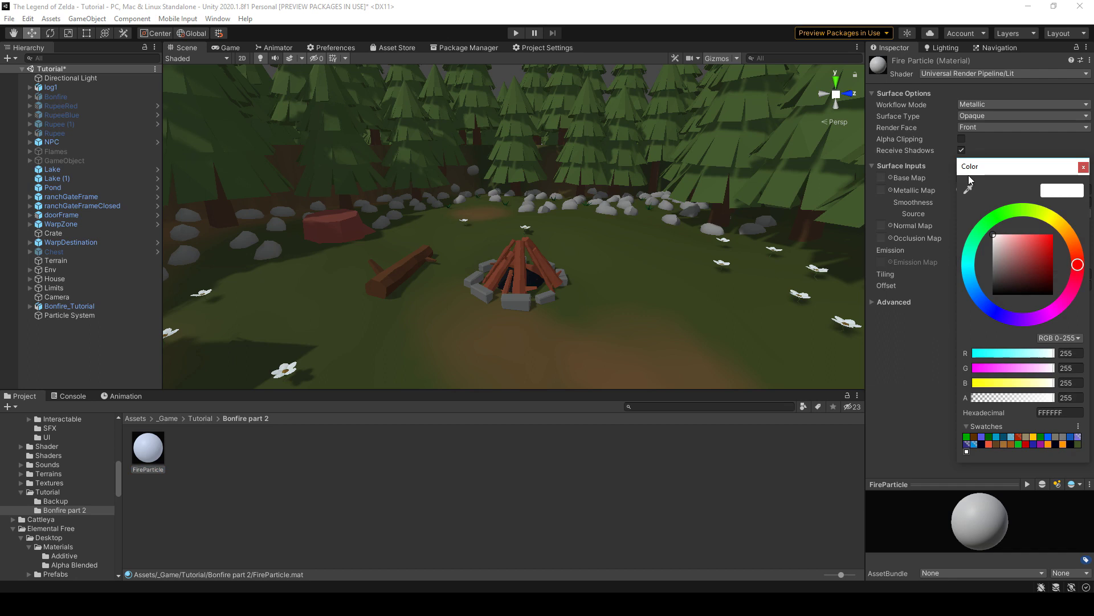
pyautogui.click(1077, 242)
pyautogui.moveTo(1046, 252); pyautogui.dragTo(1070, 228)
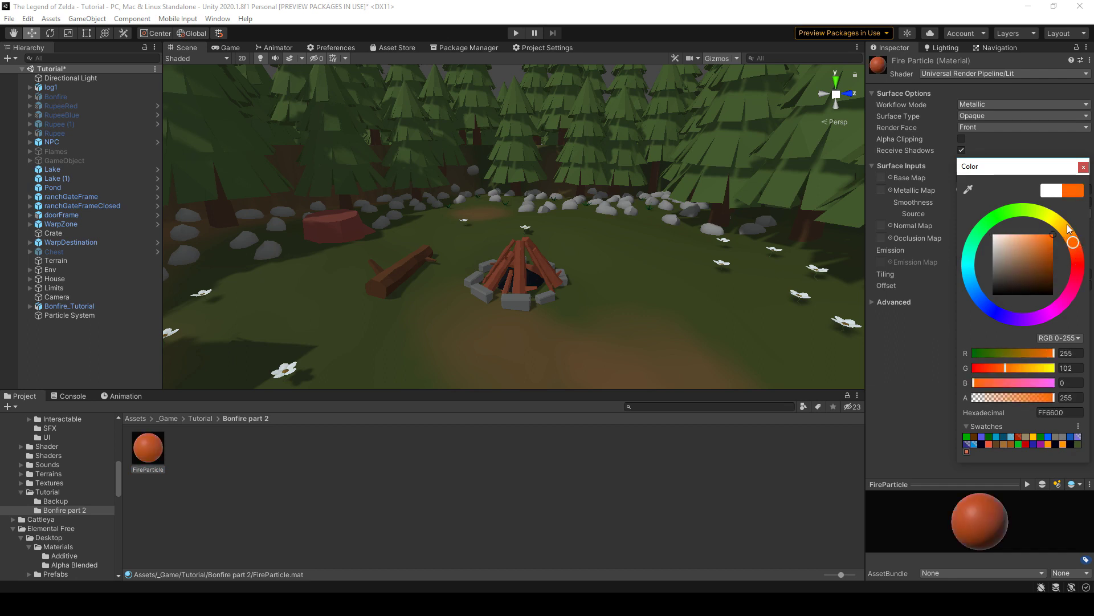
pyautogui.click(1083, 167)
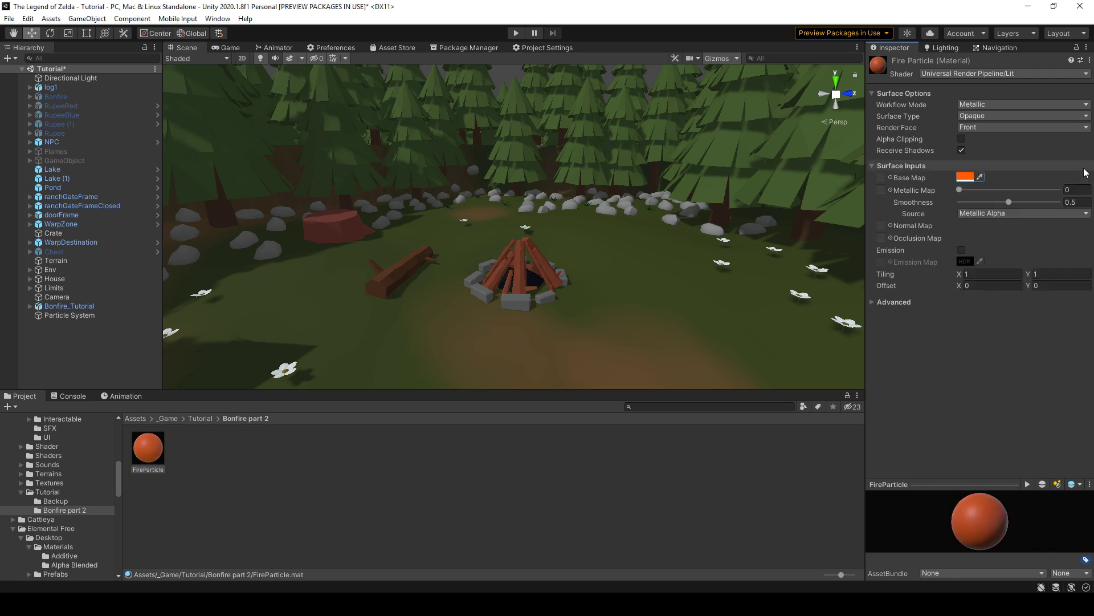
# Step: Switch the material's shader to Universal Render Pipeline/Particles/Unlit
pyautogui.click(971, 74)
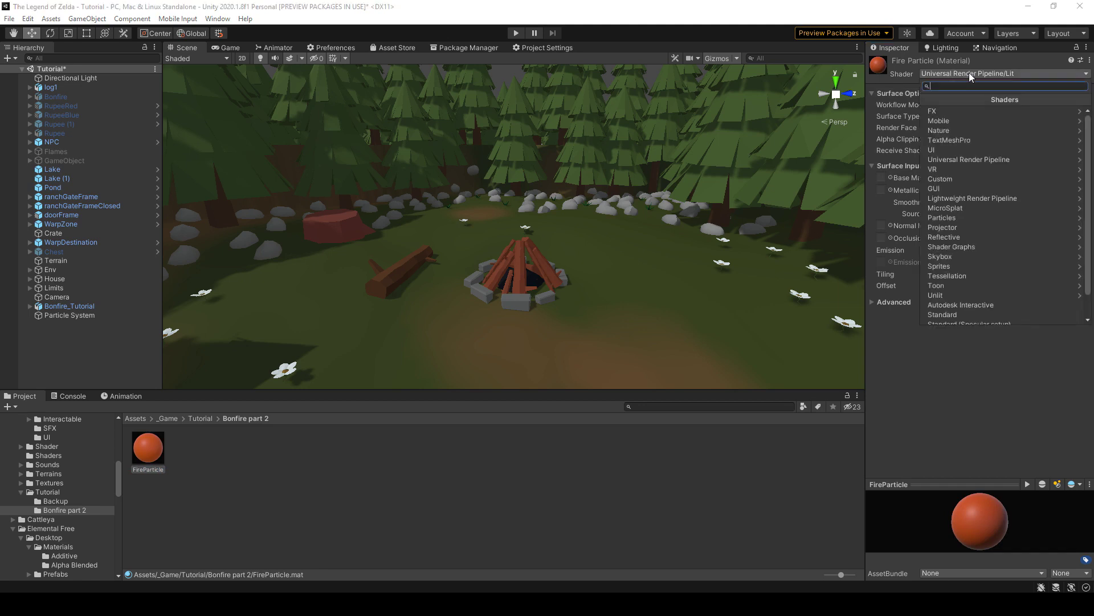
pyautogui.click(976, 158)
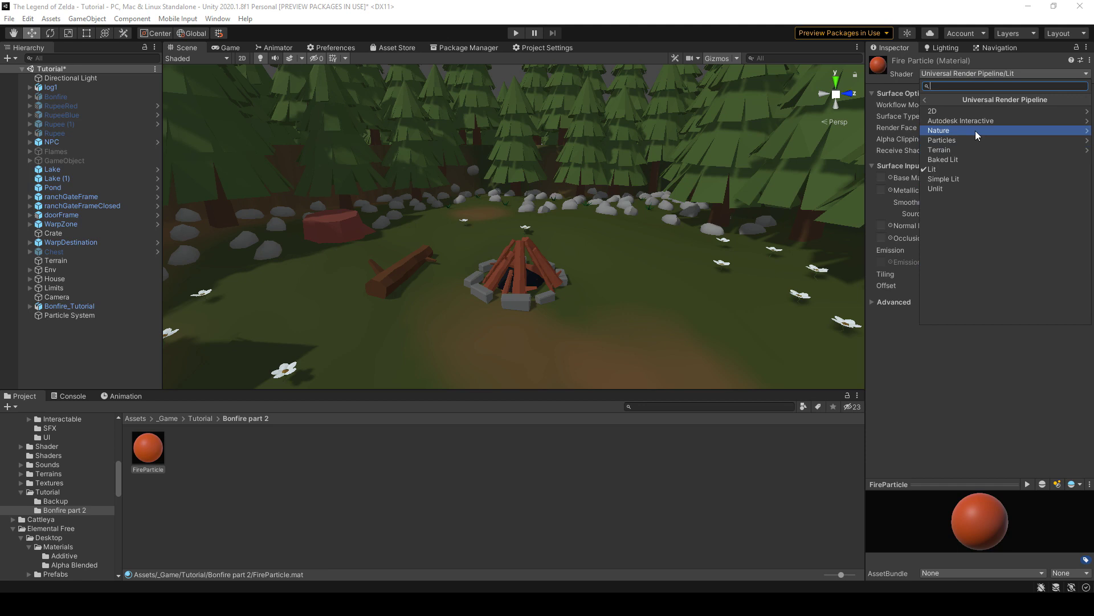
pyautogui.click(977, 141)
pyautogui.click(976, 129)
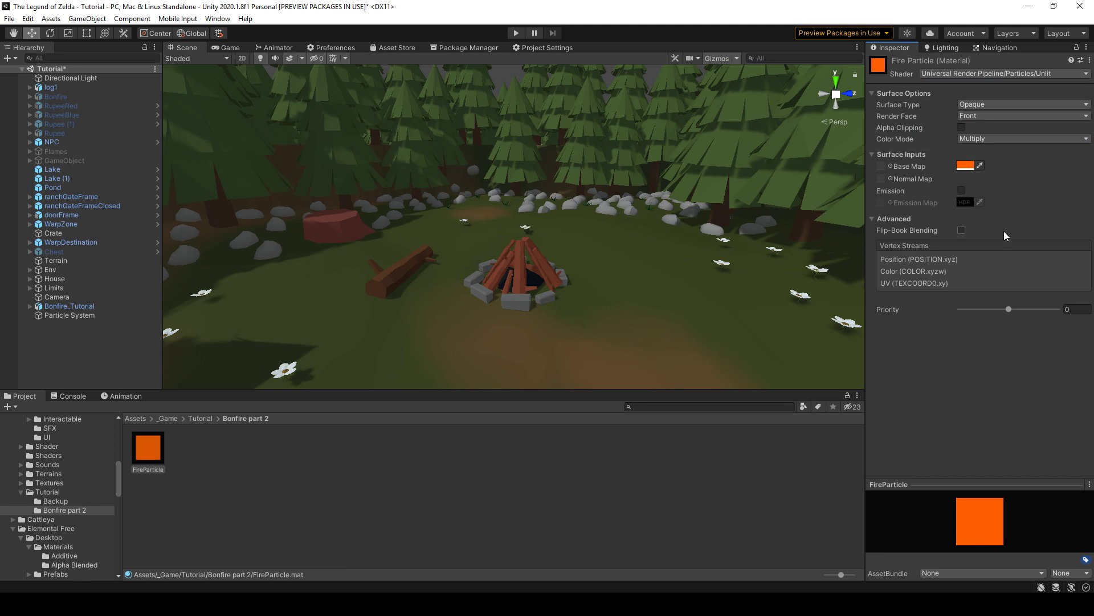
# Step: Apply the FireParticle material to the Particle System's renderer
pyautogui.click(115, 316)
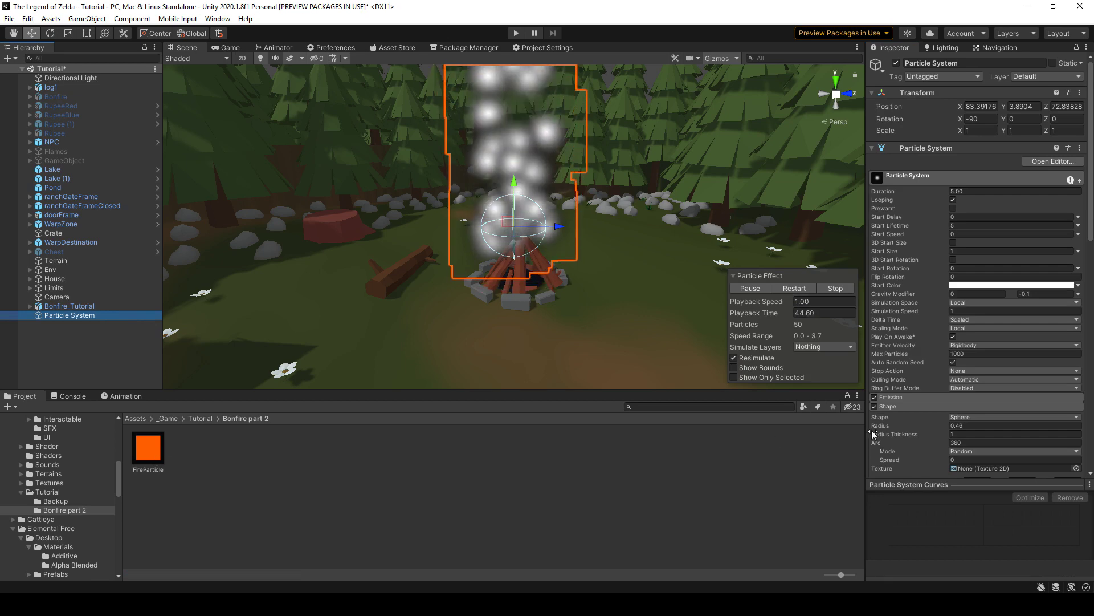
pyautogui.scroll(-10, 912, 436)
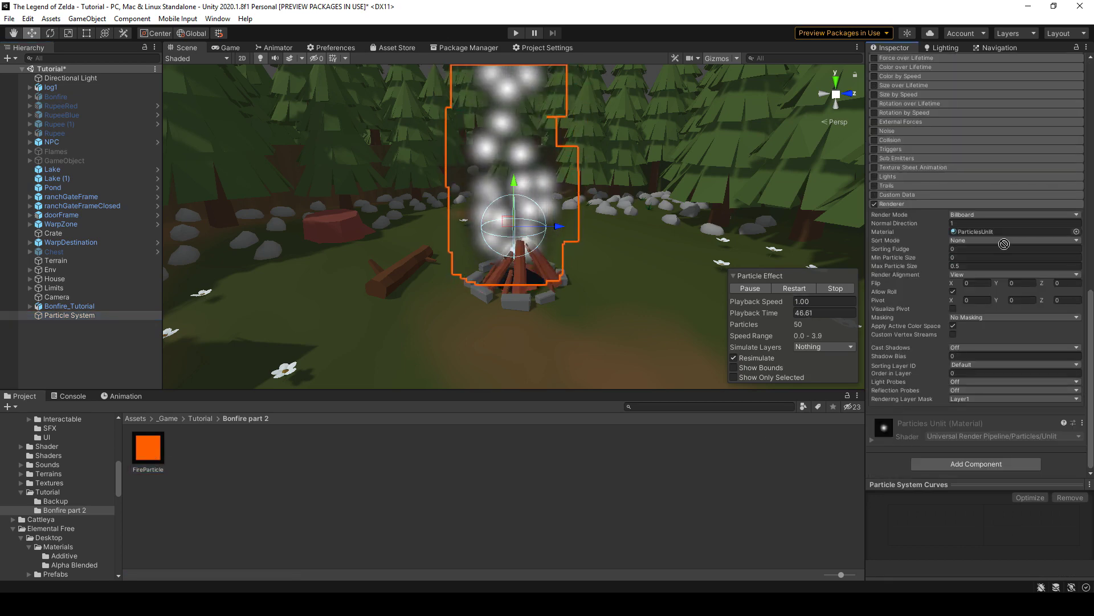
pyautogui.moveTo(1005, 244); pyautogui.dragTo(1010, 231)
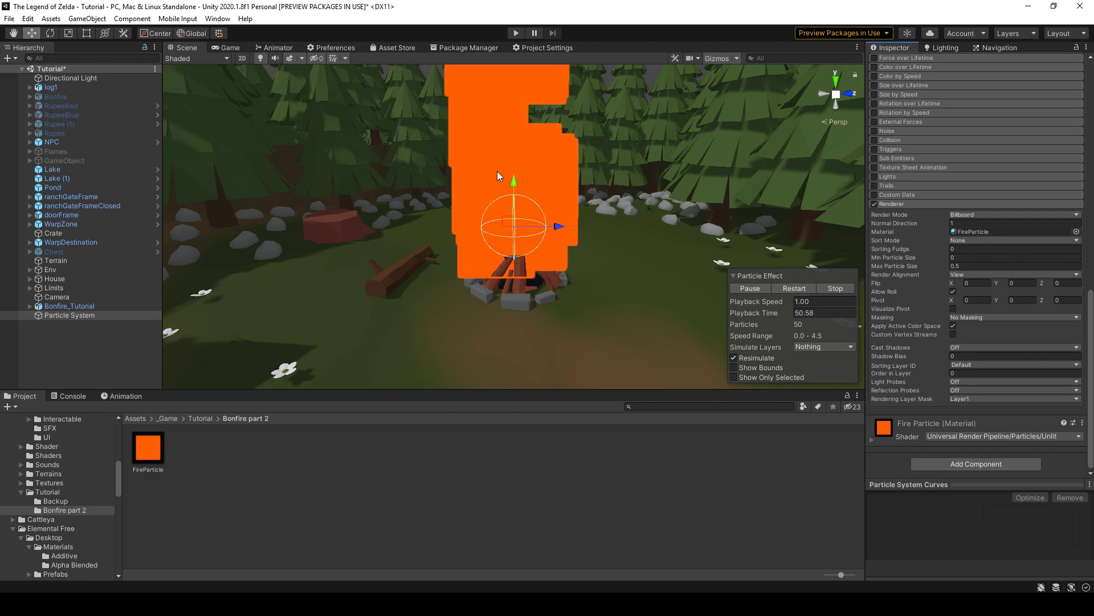
# Step: Make Start Size random between 0.08 and 0.2, and expand the Emission module
pyautogui.scroll(10, 924, 381)
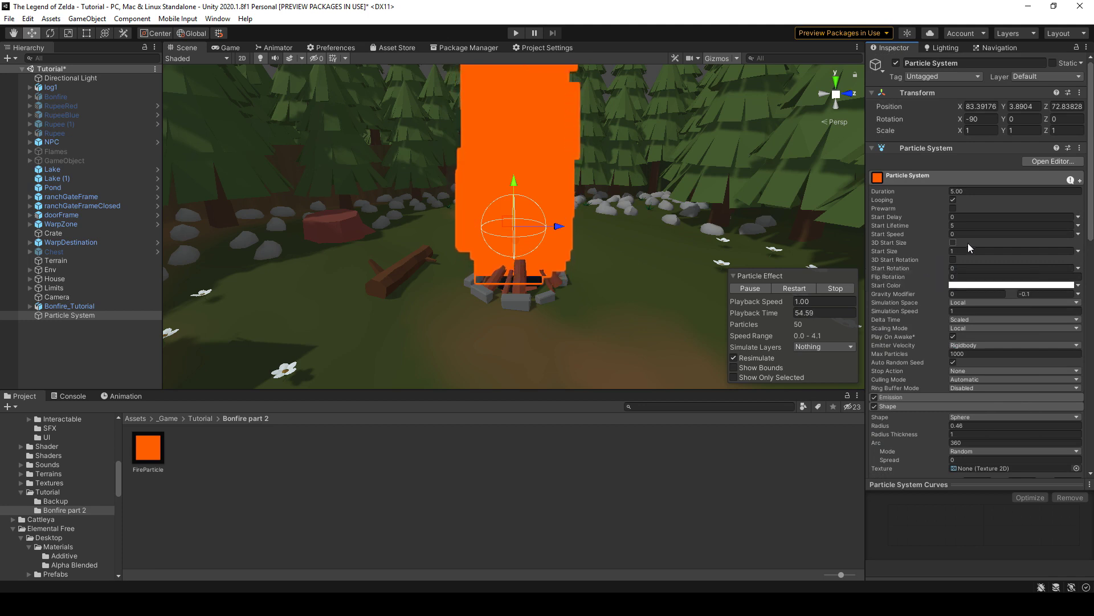
pyautogui.click(1078, 250)
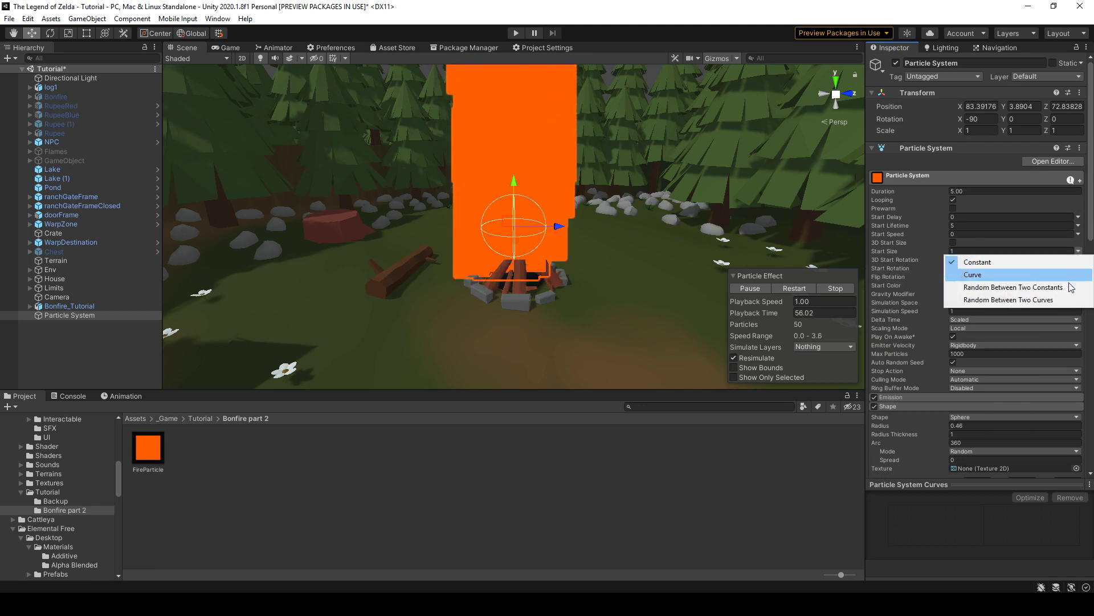
pyautogui.click(1061, 285)
pyautogui.click(980, 249)
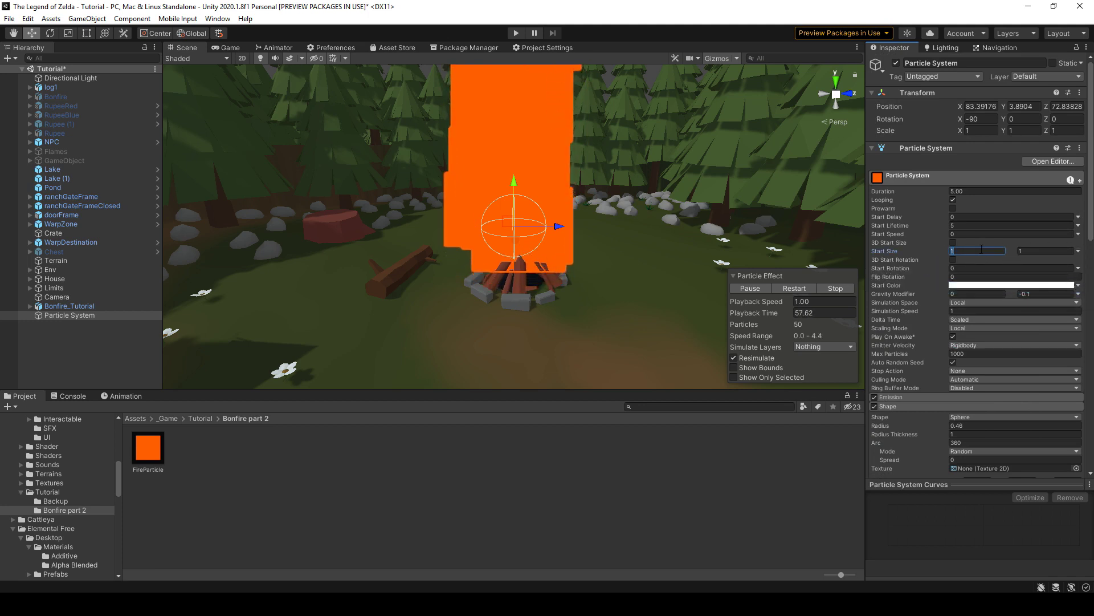
pyautogui.write('0')
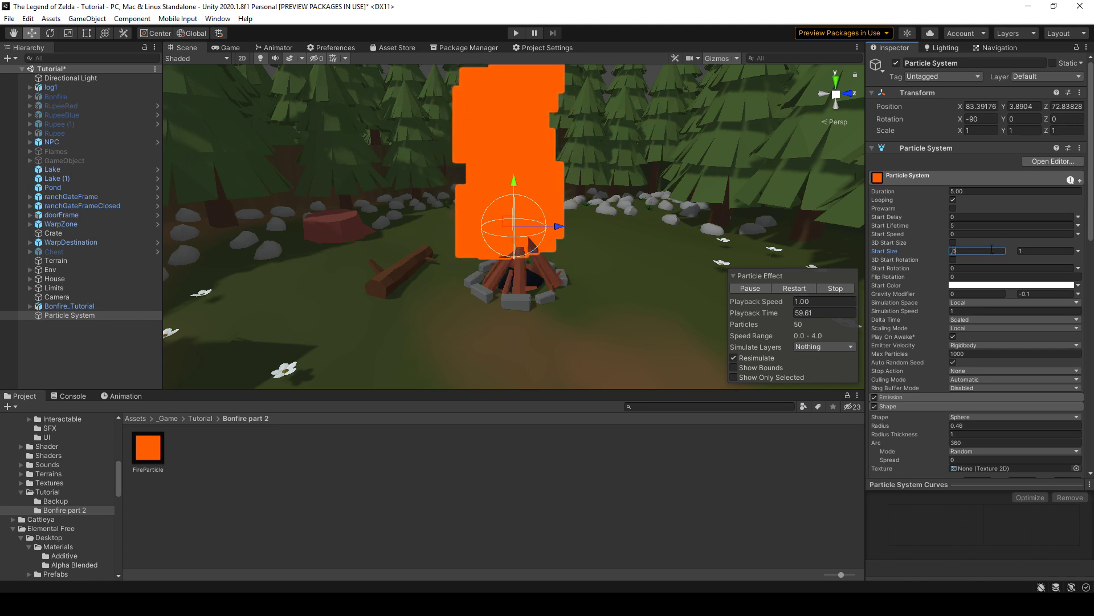
pyautogui.write('.2')
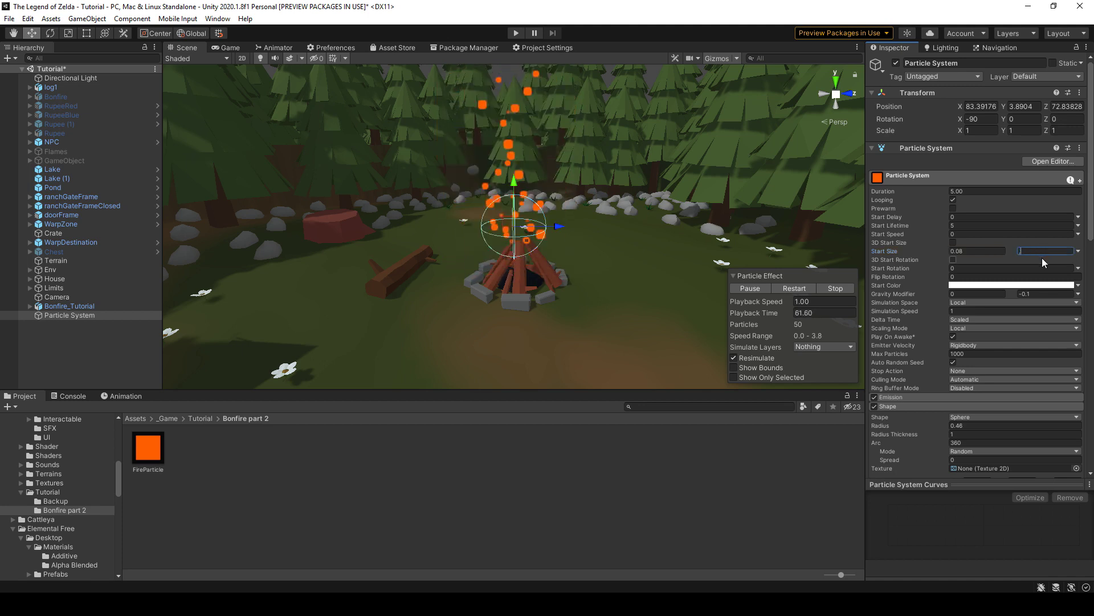
pyautogui.press('Return')
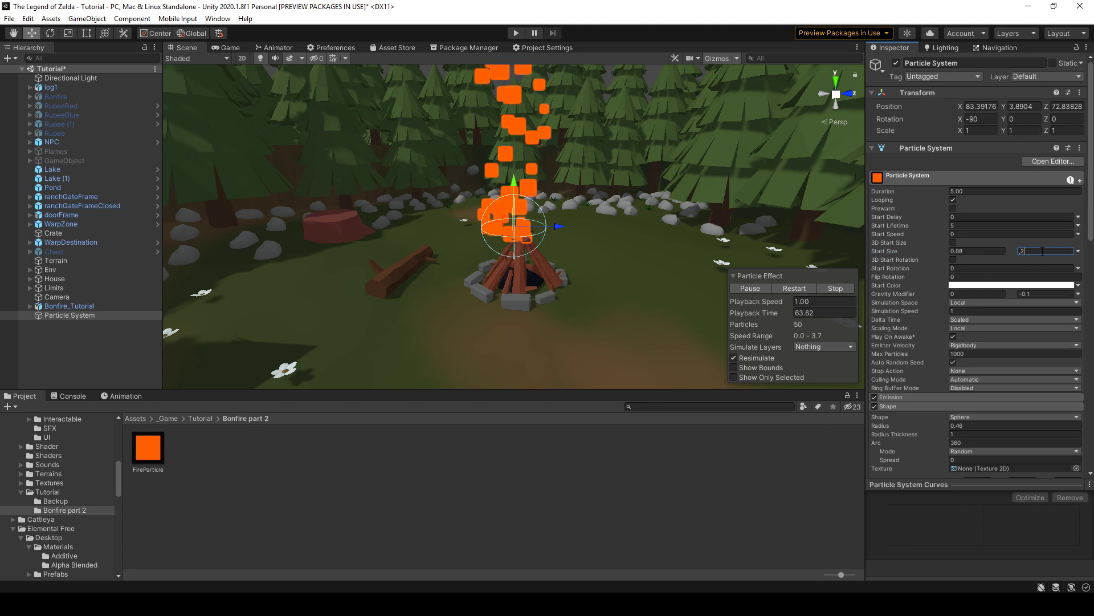
pyautogui.click(918, 397)
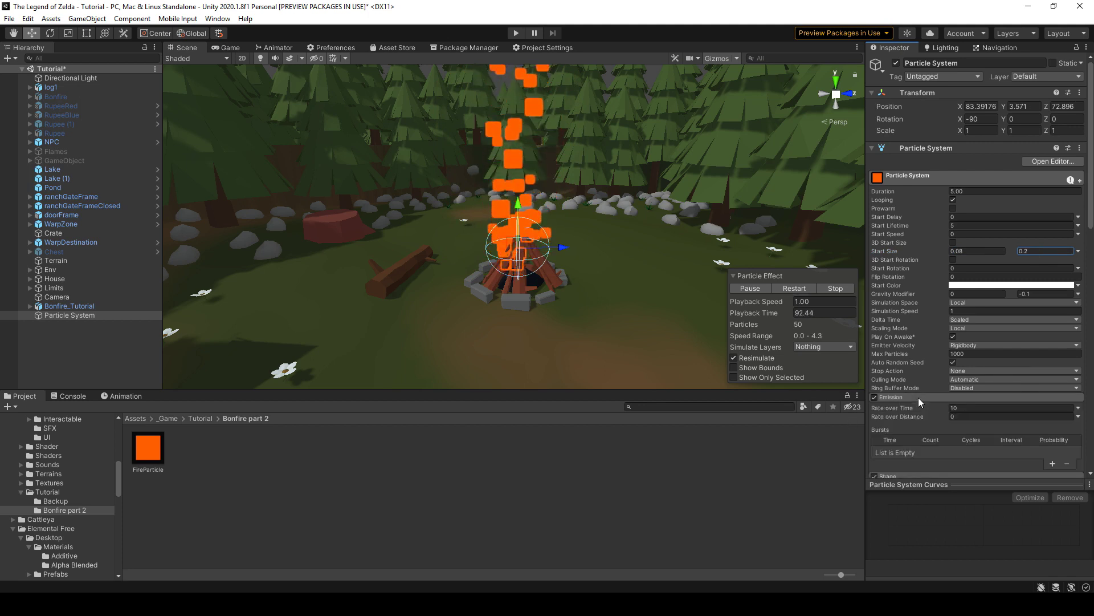
# Step: Set Rate over Time to random between 30 and 50
pyautogui.click(1079, 409)
pyautogui.click(1056, 445)
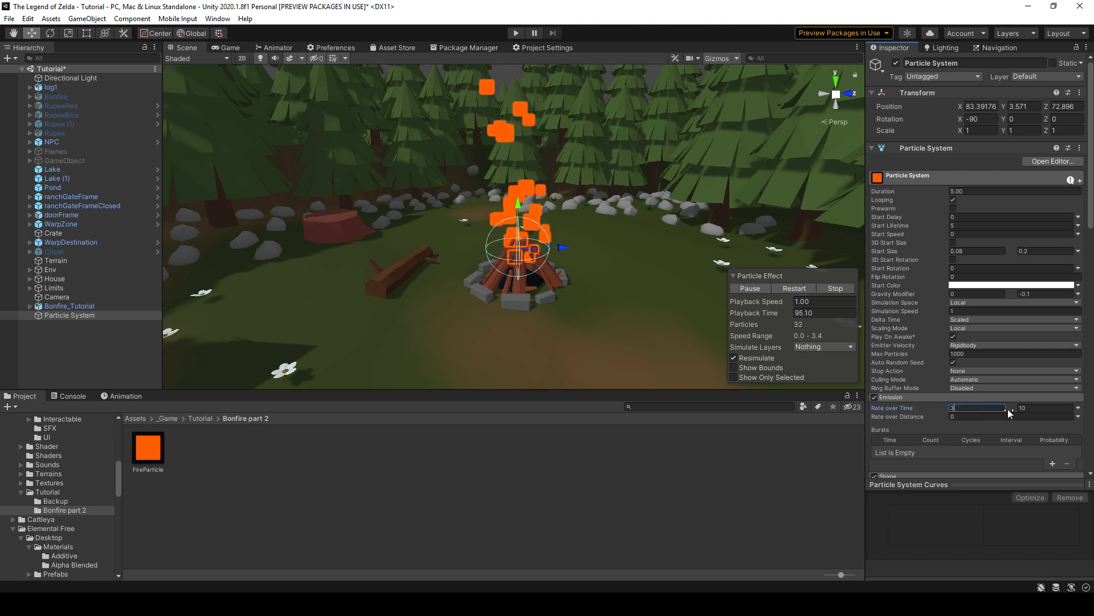
pyautogui.write('50')
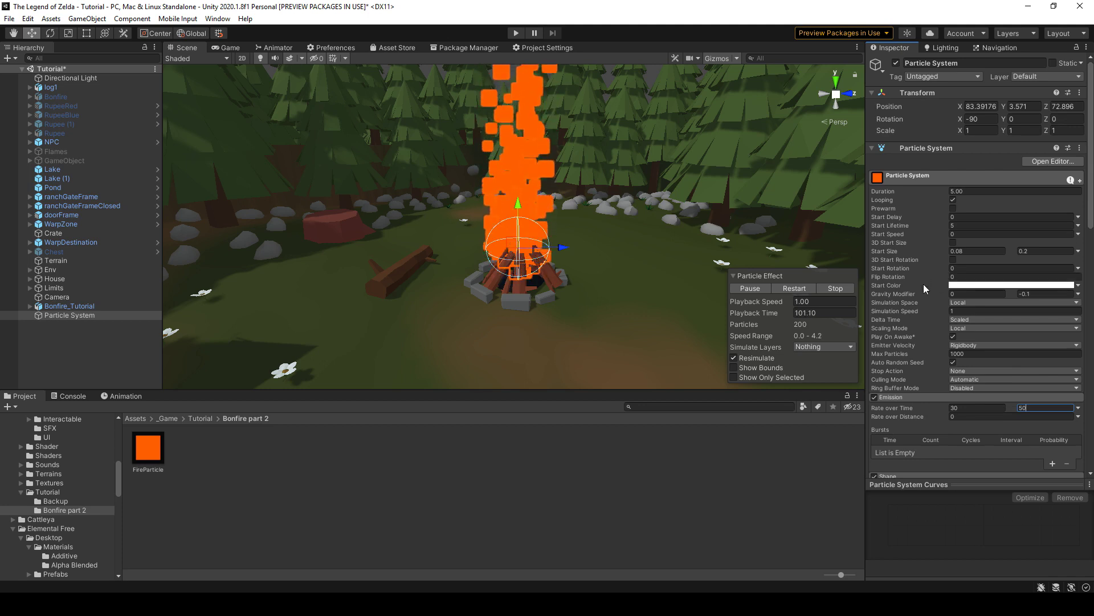
# Step: Set Start Rotation to random between 0 and 360
pyautogui.click(1078, 268)
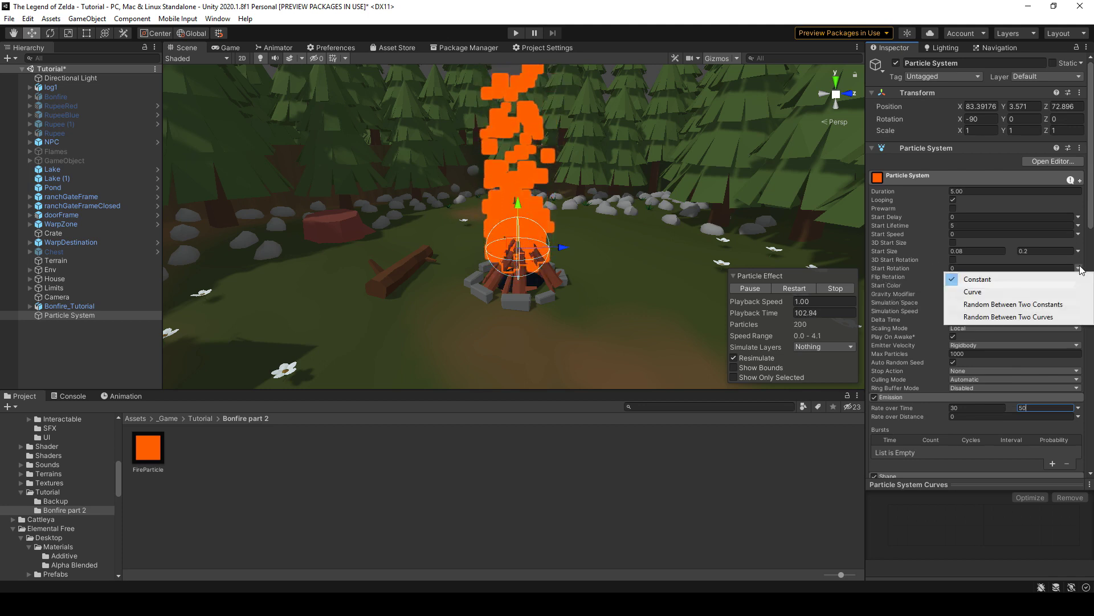
pyautogui.click(1014, 306)
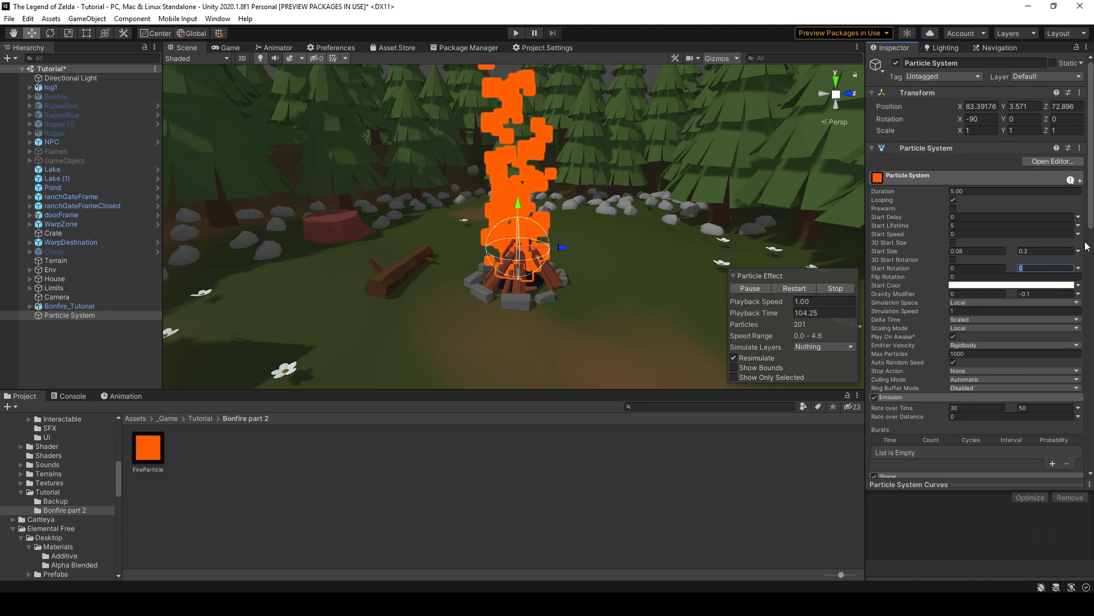
pyautogui.write('360')
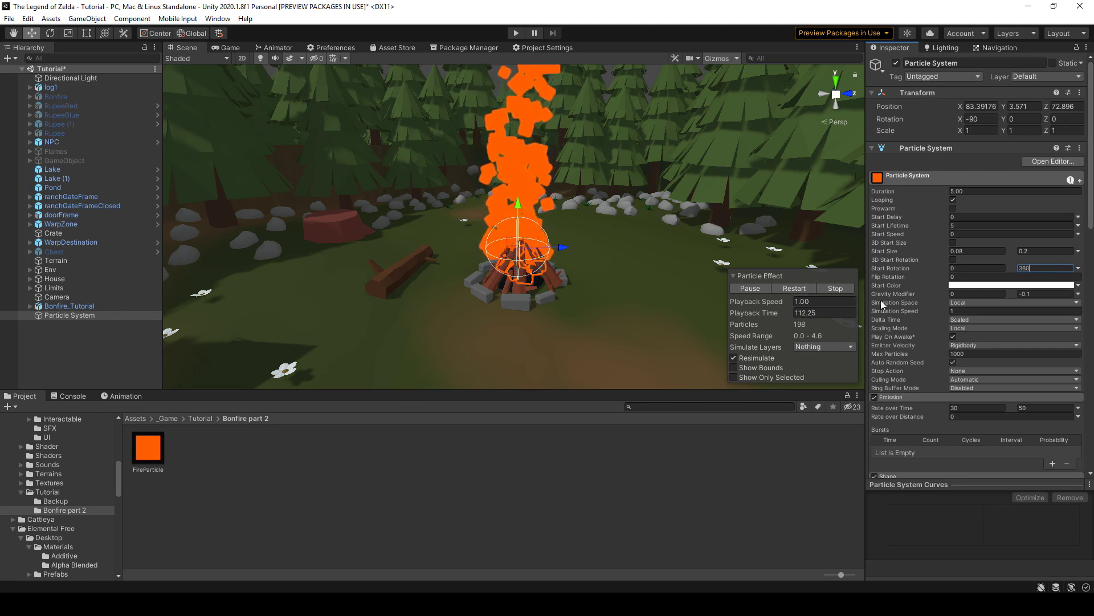
# Step: Set Start Color to random between orange FF7400 and orange-red FF3600
pyautogui.click(1078, 286)
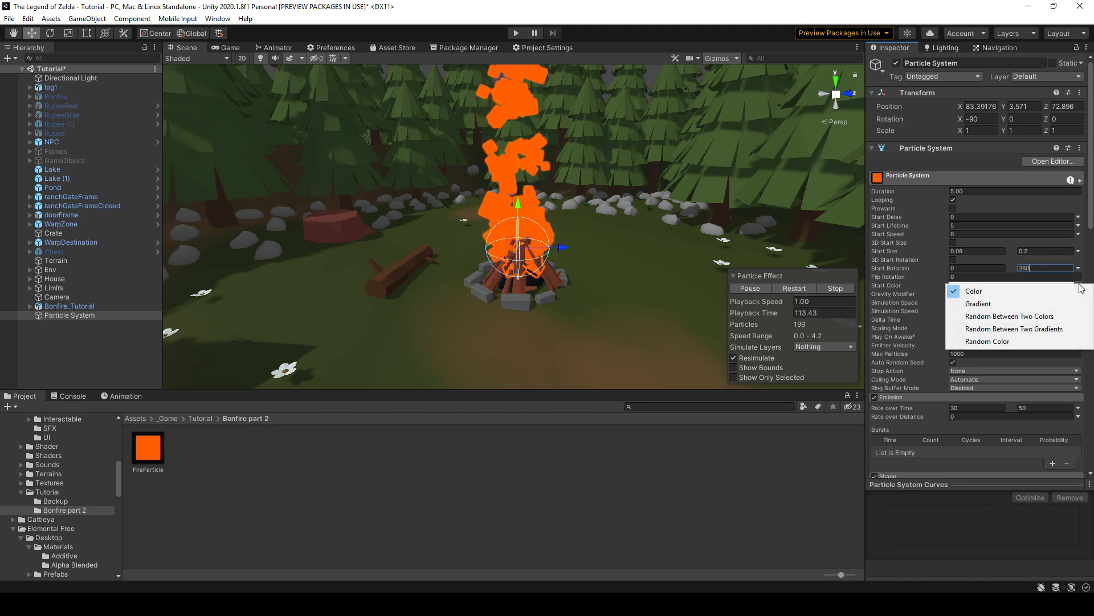
pyautogui.click(1071, 323)
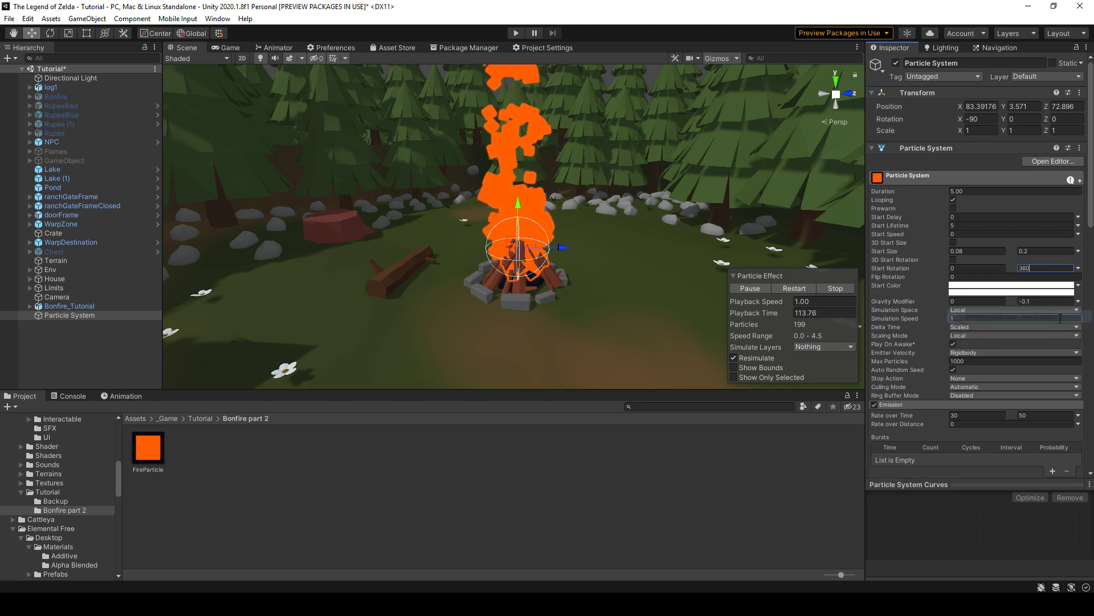
pyautogui.click(1034, 286)
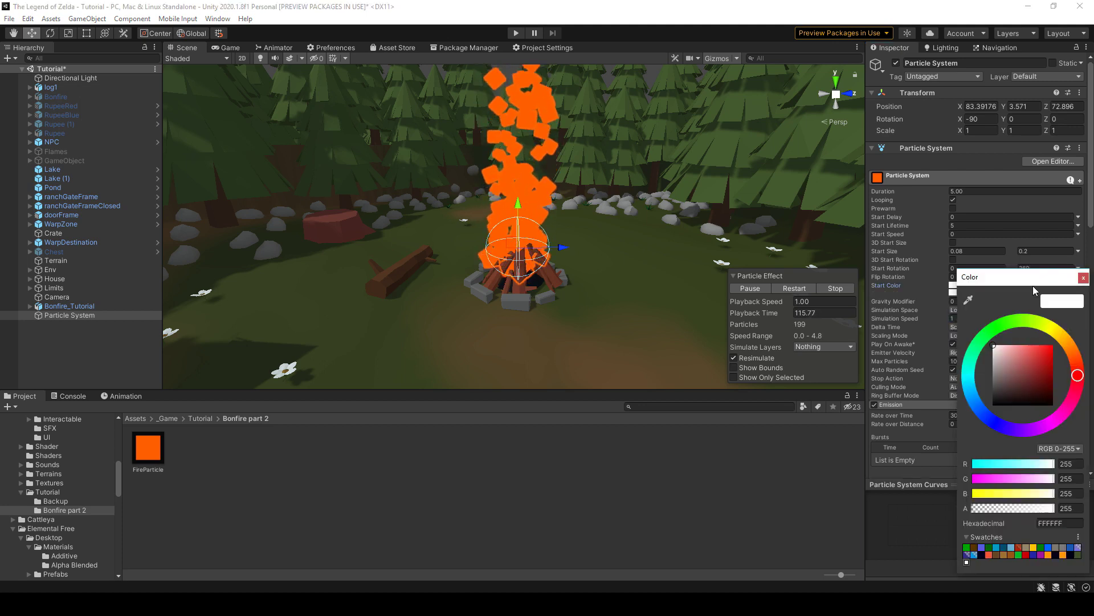
pyautogui.click(1043, 350)
pyautogui.click(1063, 350)
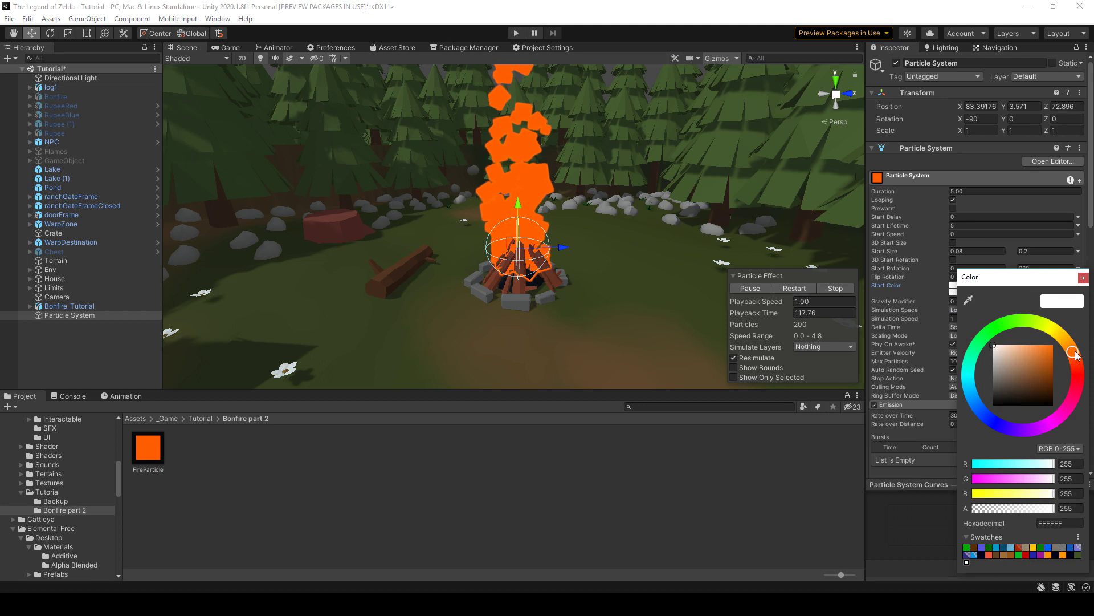
pyautogui.moveTo(1063, 350); pyautogui.dragTo(1075, 356)
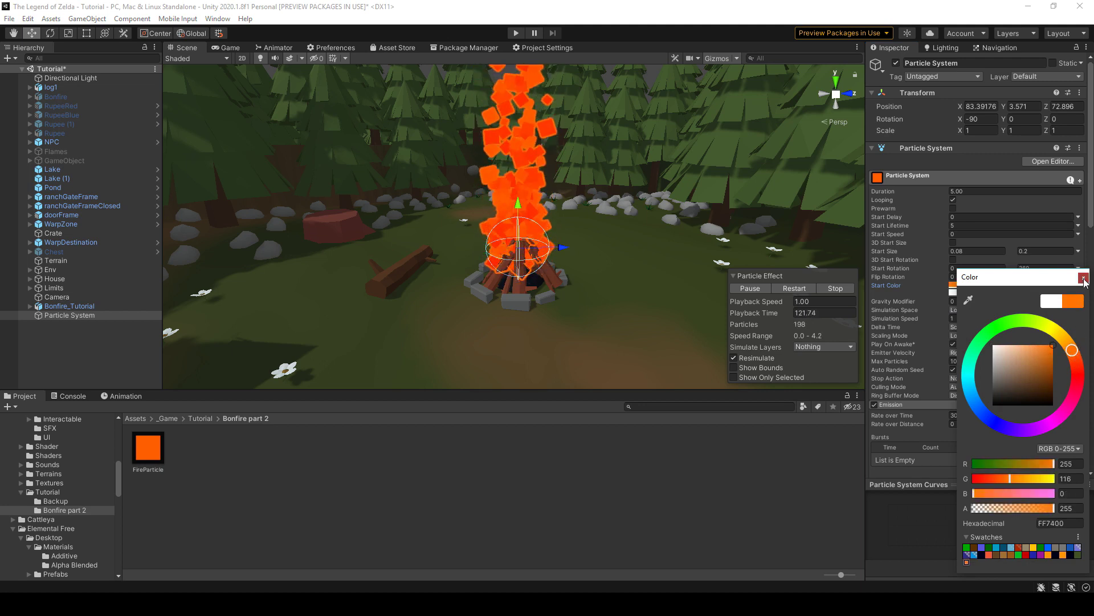
pyautogui.click(1038, 292)
pyautogui.click(1076, 371)
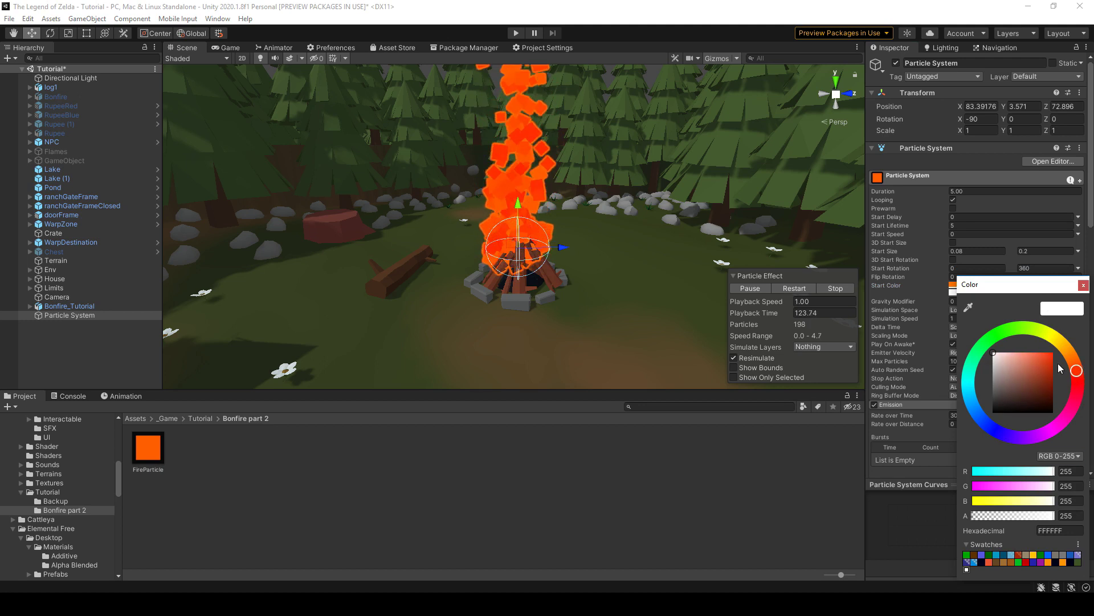
pyautogui.moveTo(1052, 352)
pyautogui.mouseDown()
pyautogui.moveTo(1072, 341)
pyautogui.moveTo(1084, 366)
pyautogui.mouseUp()
pyautogui.click(1083, 284)
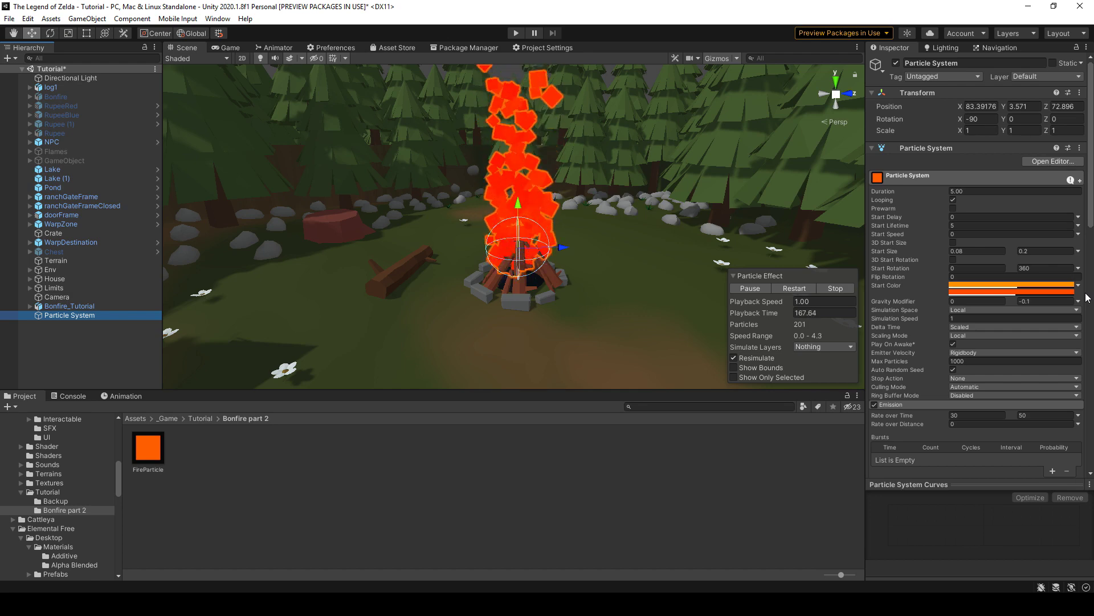
pyautogui.keyDown('alt'); pyautogui.moveTo(548, 239); pyautogui.dragTo(544, 137); pyautogui.keyUp('alt')
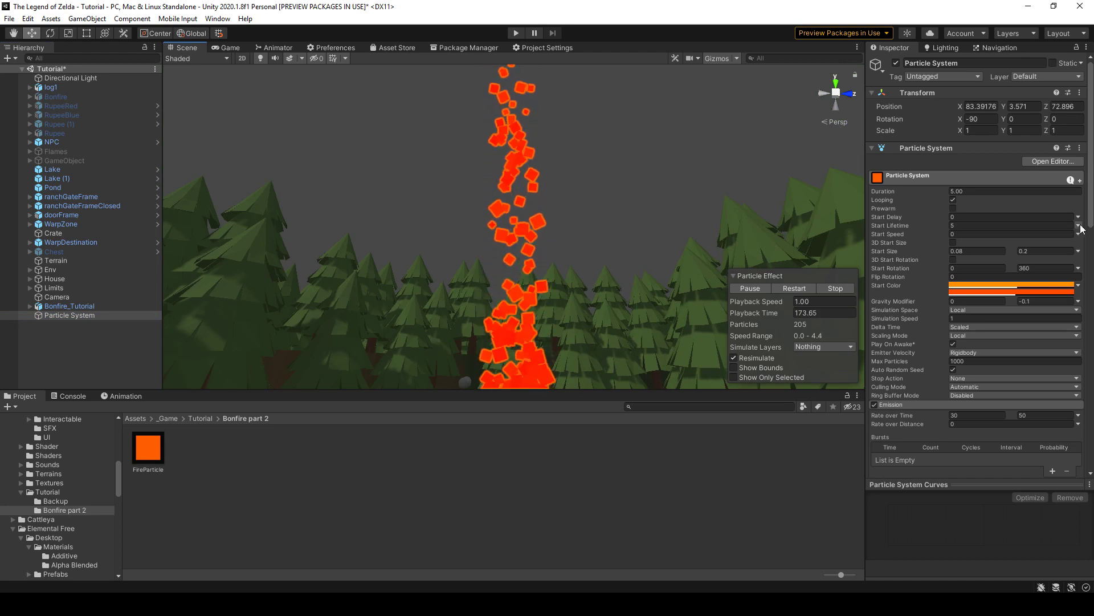
# Step: Enable Size over Lifetime and frame the particle system in the scene view
pyautogui.scroll(-8, 976, 263)
pyautogui.scroll(-8, 1007, 341)
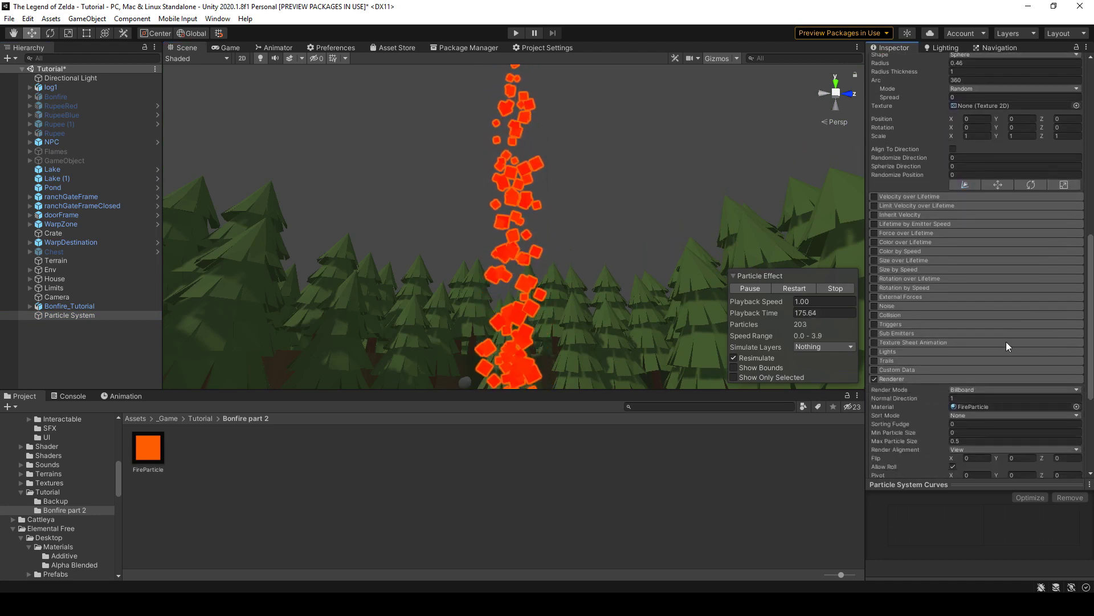
pyautogui.click(875, 260)
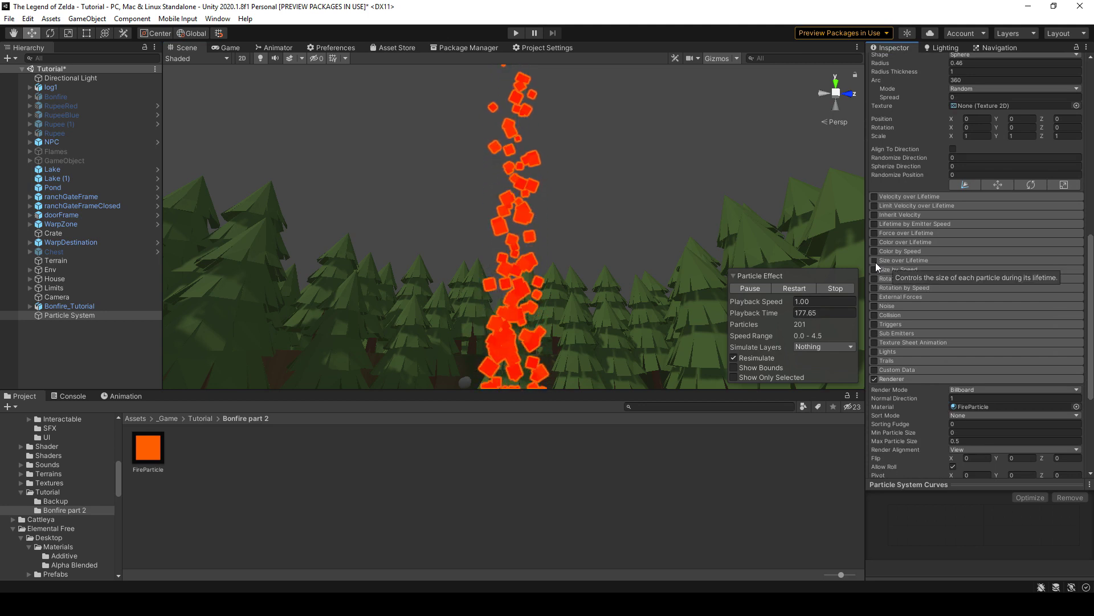
pyautogui.click(888, 259)
pyautogui.press('f')
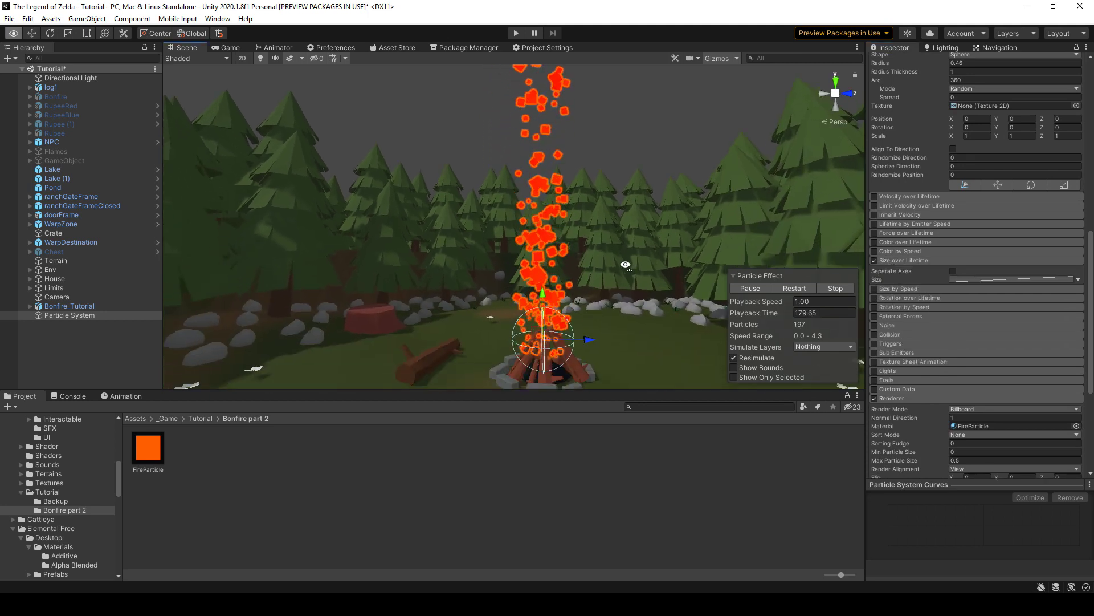
# Step: Shape the size curve to rise quickly near full size, then drop to zero
pyautogui.click(964, 278)
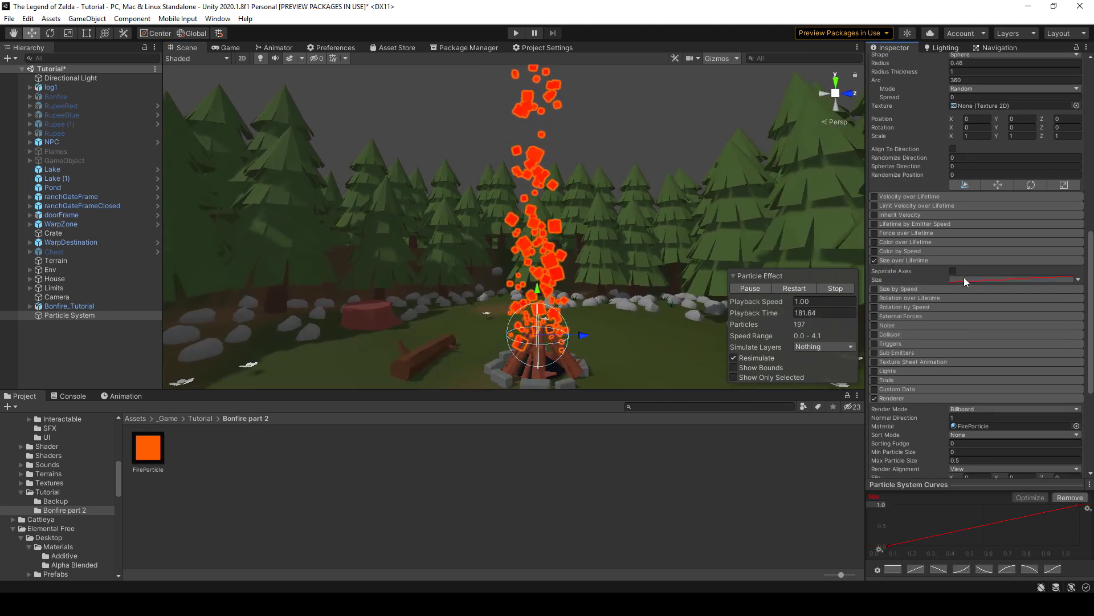
pyautogui.doubleClick(908, 540)
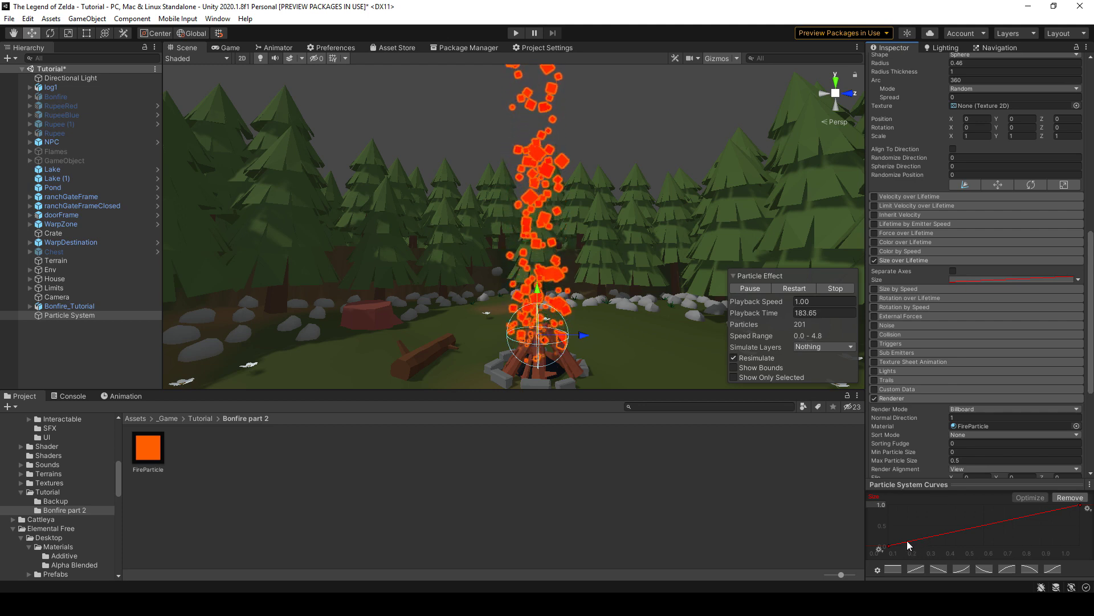
pyautogui.moveTo(908, 542); pyautogui.dragTo(904, 507)
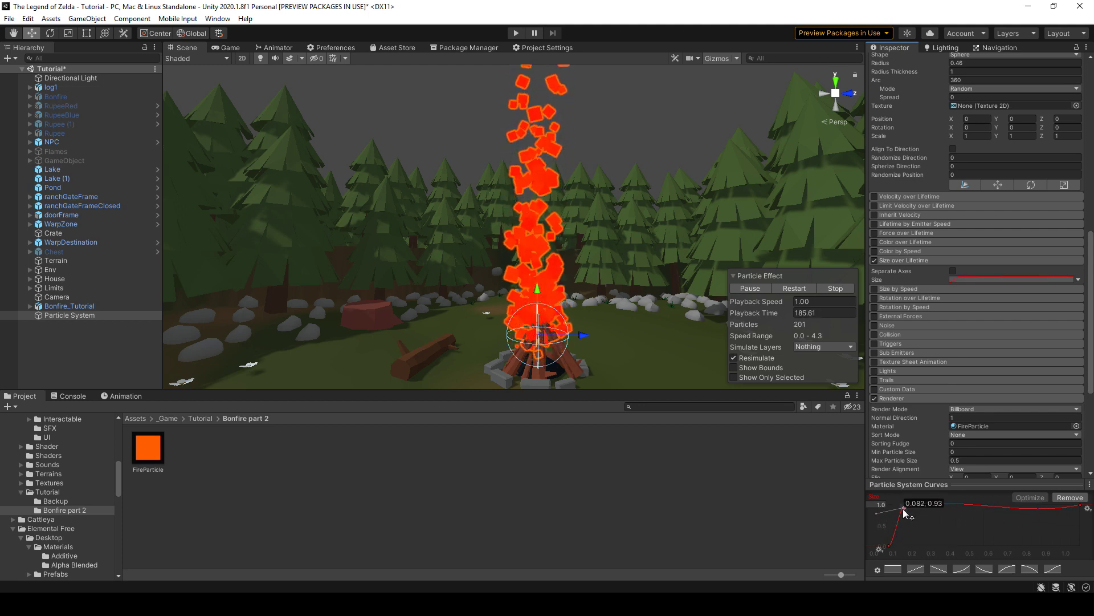
pyautogui.moveTo(1080, 506); pyautogui.dragTo(1020, 525)
pyautogui.doubleClick(1013, 536)
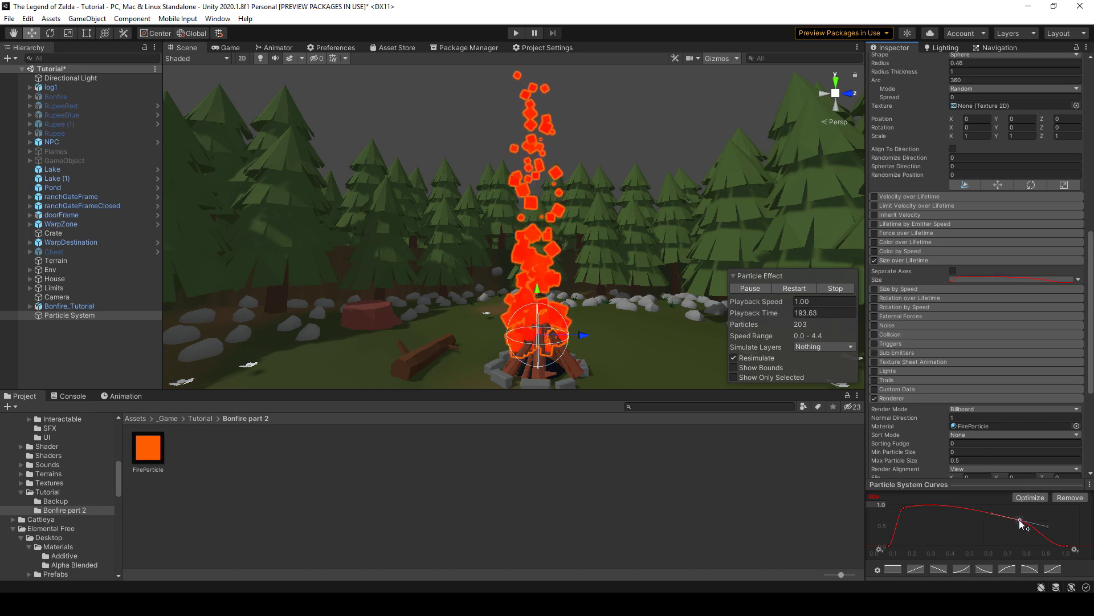
pyautogui.keyDown('alt'); pyautogui.moveTo(665, 309); pyautogui.dragTo(566, 285); pyautogui.keyUp('alt')
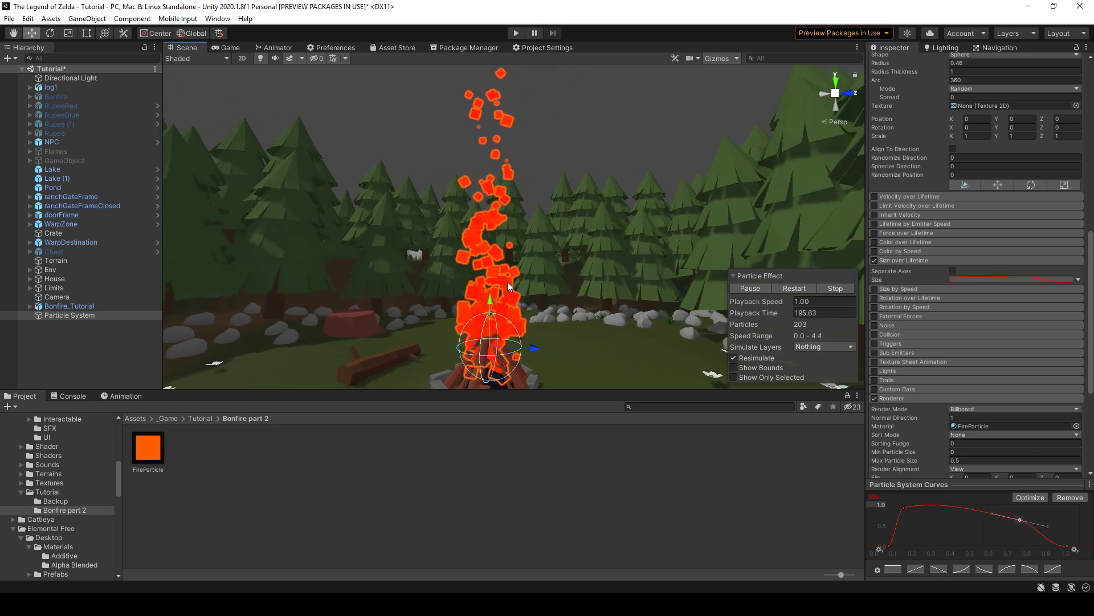
pyautogui.scroll(-3, 508, 283)
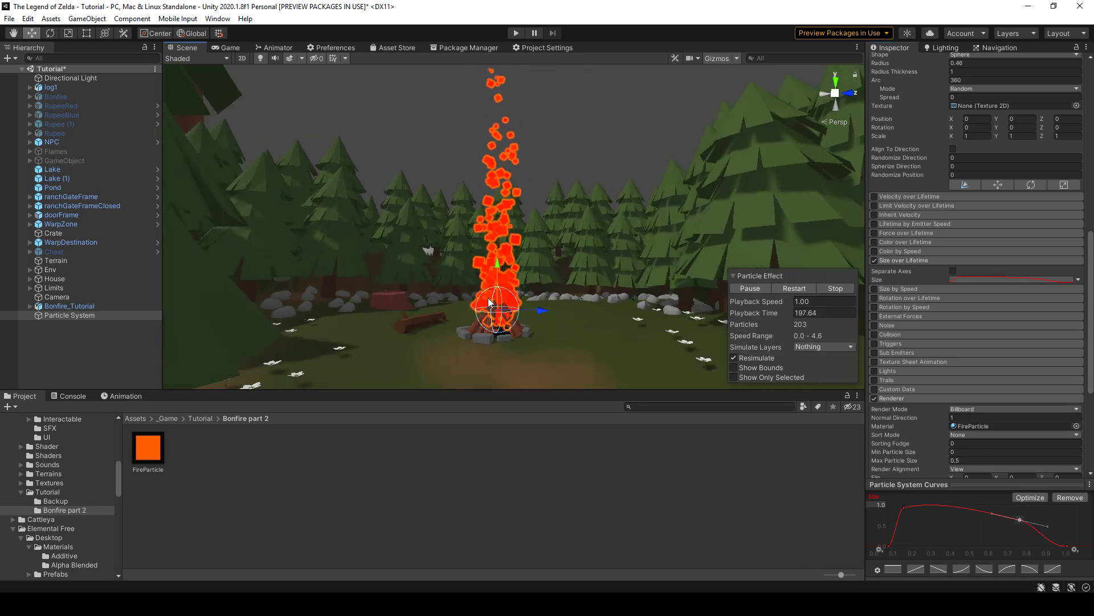
pyautogui.keyDown('alt'); pyautogui.moveTo(560, 324); pyautogui.dragTo(536, 319); pyautogui.keyUp('alt')
pyautogui.scroll(5, 539, 322)
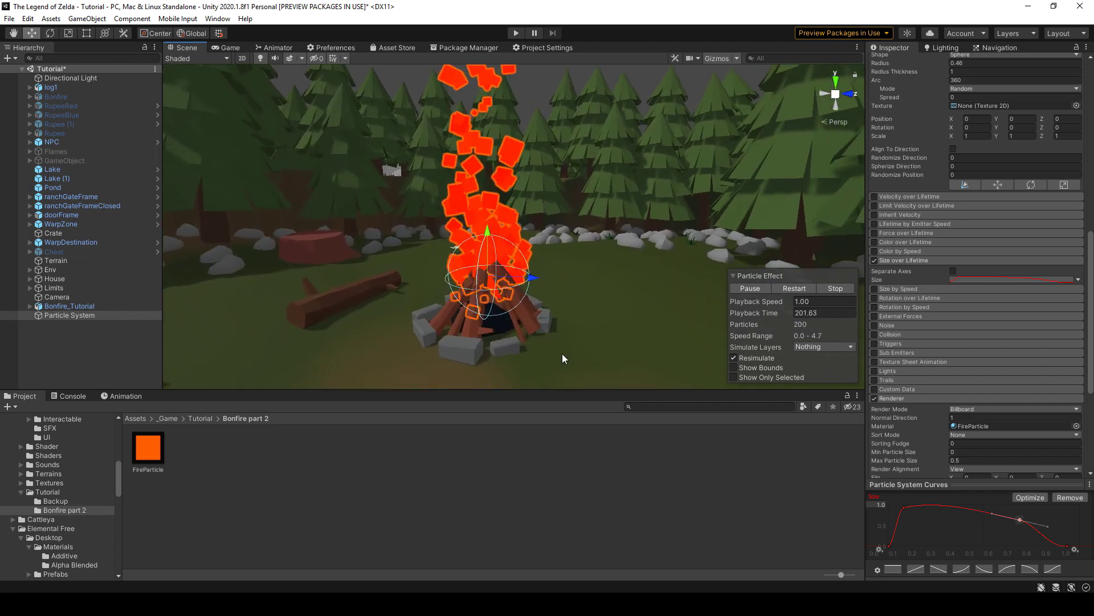
# Step: Enable Rotation over Lifetime with Angular Velocity 30, then collapse it and Size over Lifetime
pyautogui.scroll(-2, 562, 357)
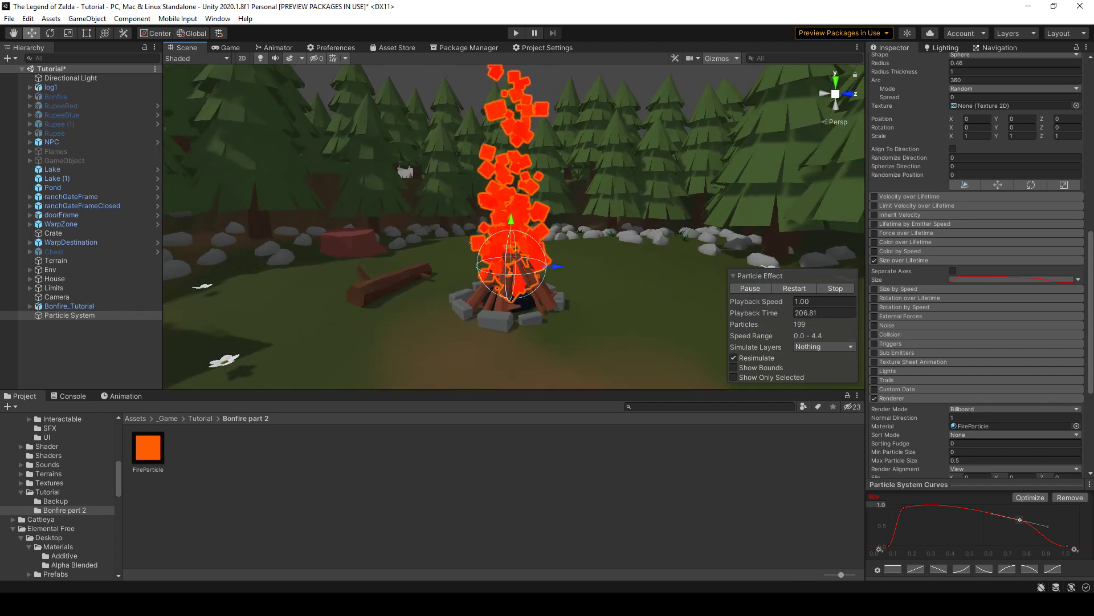
pyautogui.click(894, 298)
pyautogui.click(874, 297)
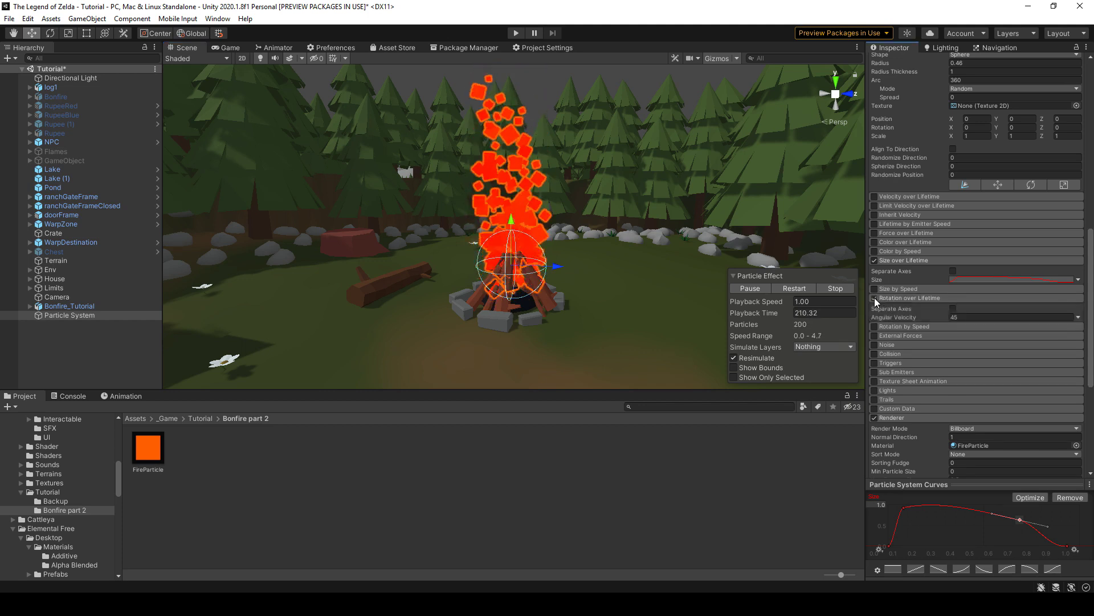
pyautogui.click(977, 317)
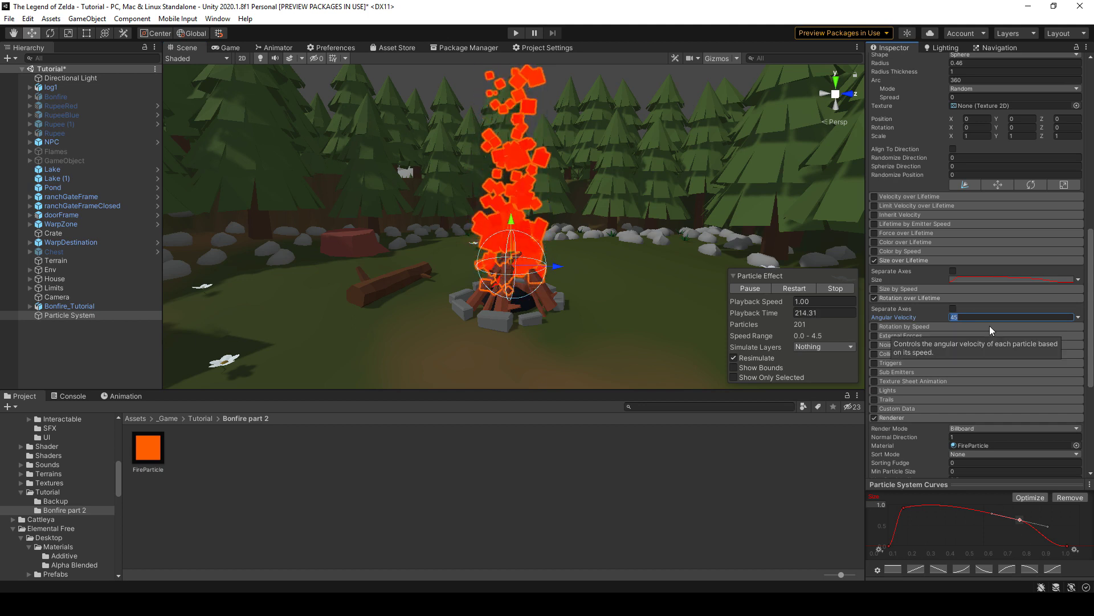
pyautogui.write('30')
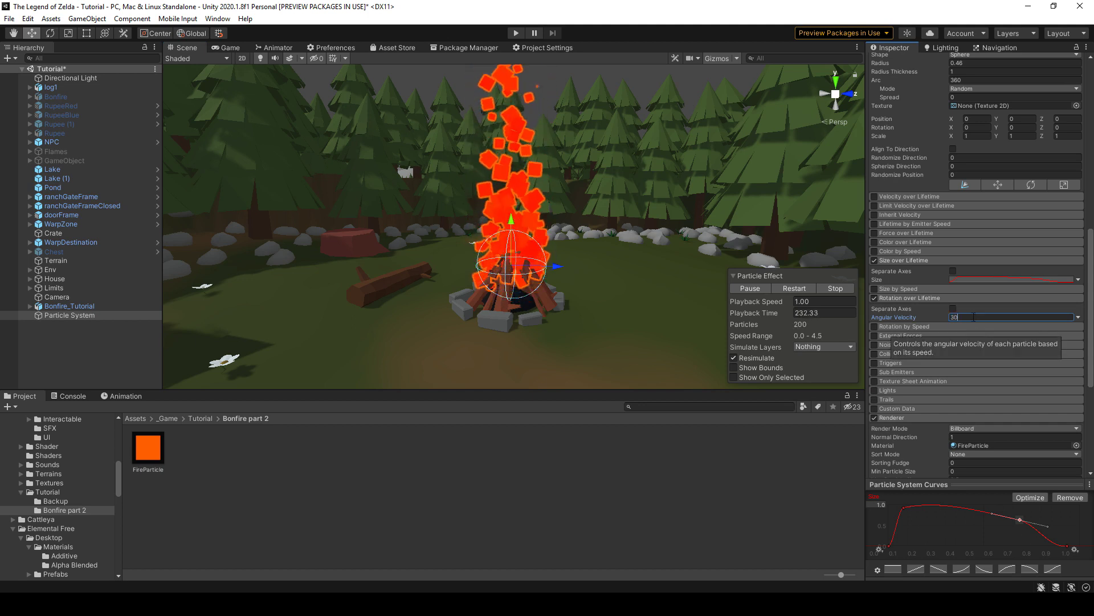
pyautogui.click(955, 298)
pyautogui.click(954, 259)
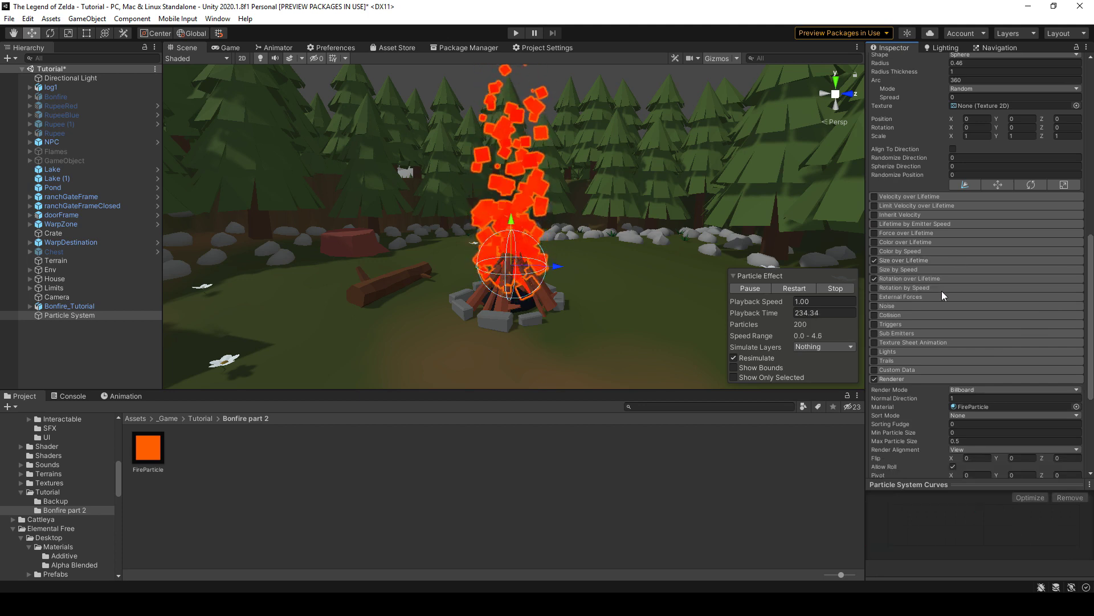
# Step: Enable Color over Lifetime and add a light orange key to its gradient
pyautogui.click(907, 242)
pyautogui.click(1012, 252)
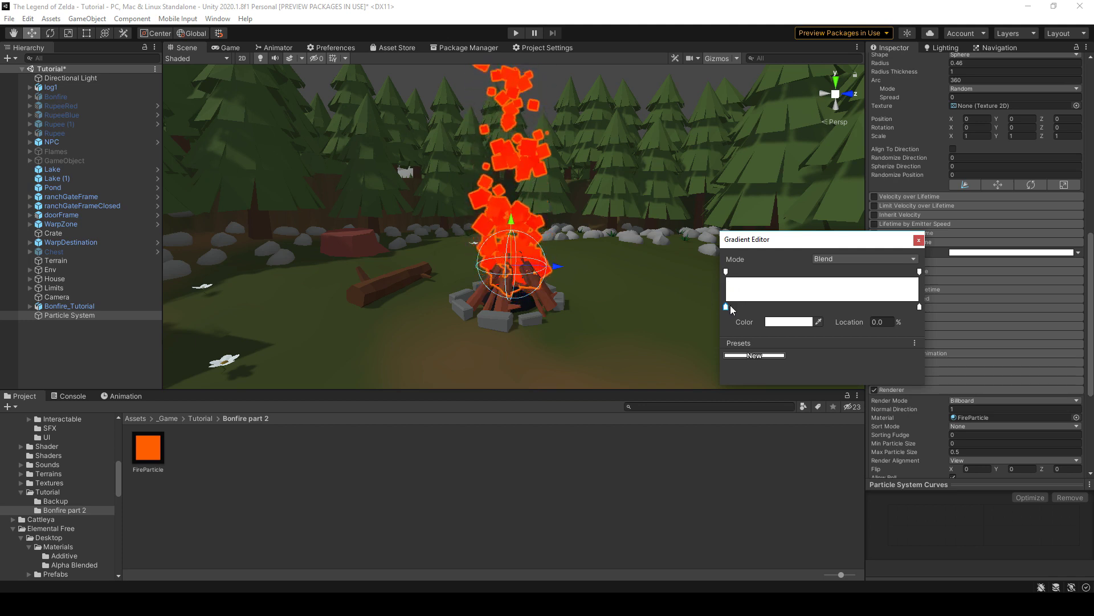
pyautogui.doubleClick(792, 307)
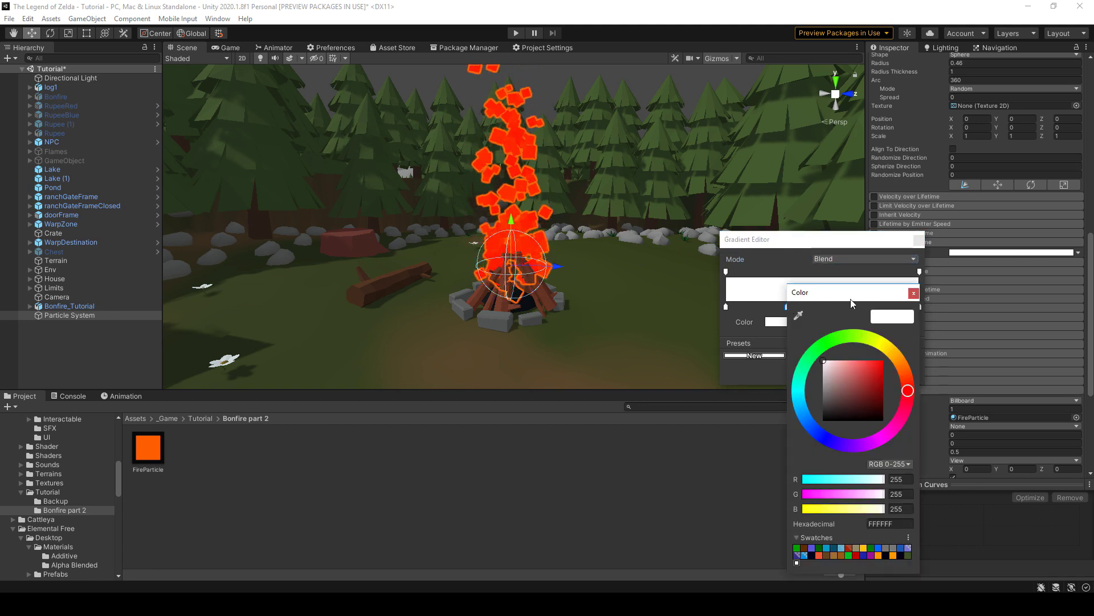
pyautogui.click(898, 359)
pyautogui.click(882, 362)
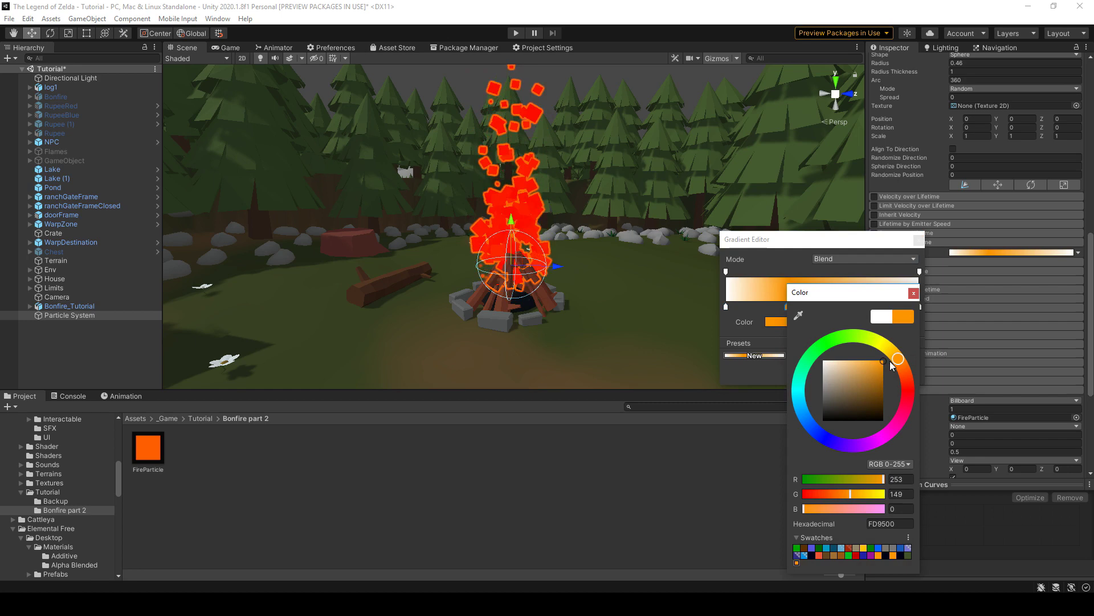
pyautogui.click(863, 360)
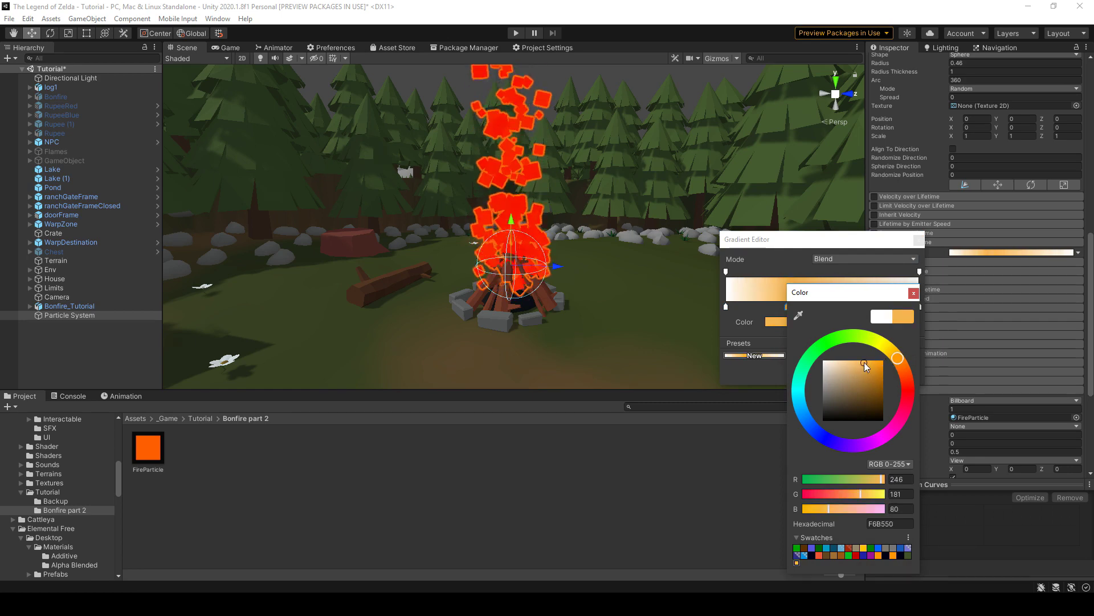
pyautogui.click(913, 294)
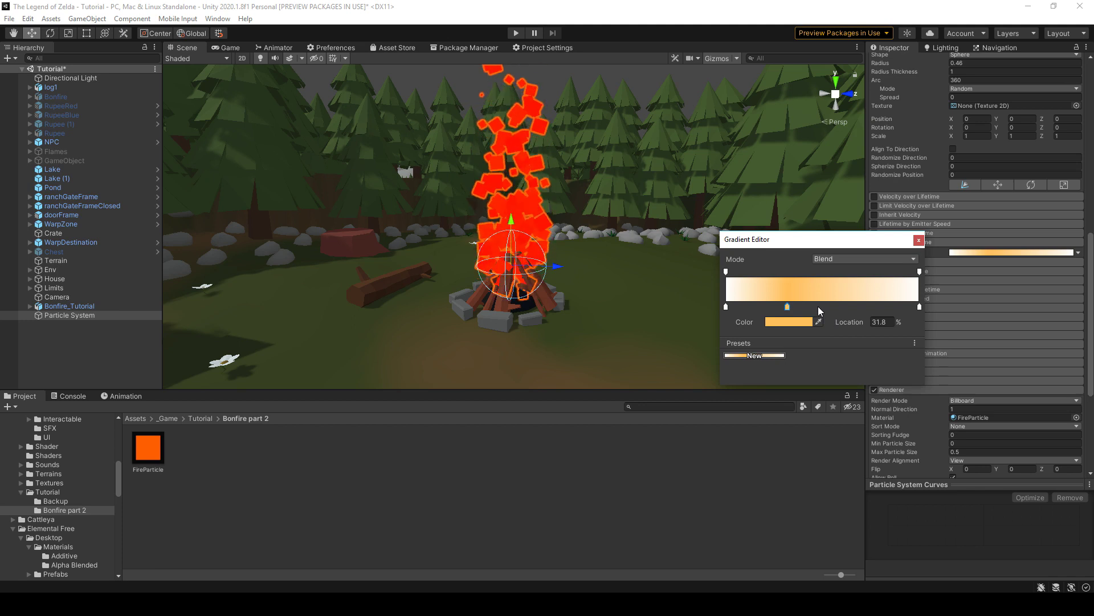
# Step: Add a strong orange key and a dark red 8A1800 key near the gradient's end
pyautogui.doubleClick(820, 306)
pyautogui.moveTo(939, 370); pyautogui.dragTo(943, 371)
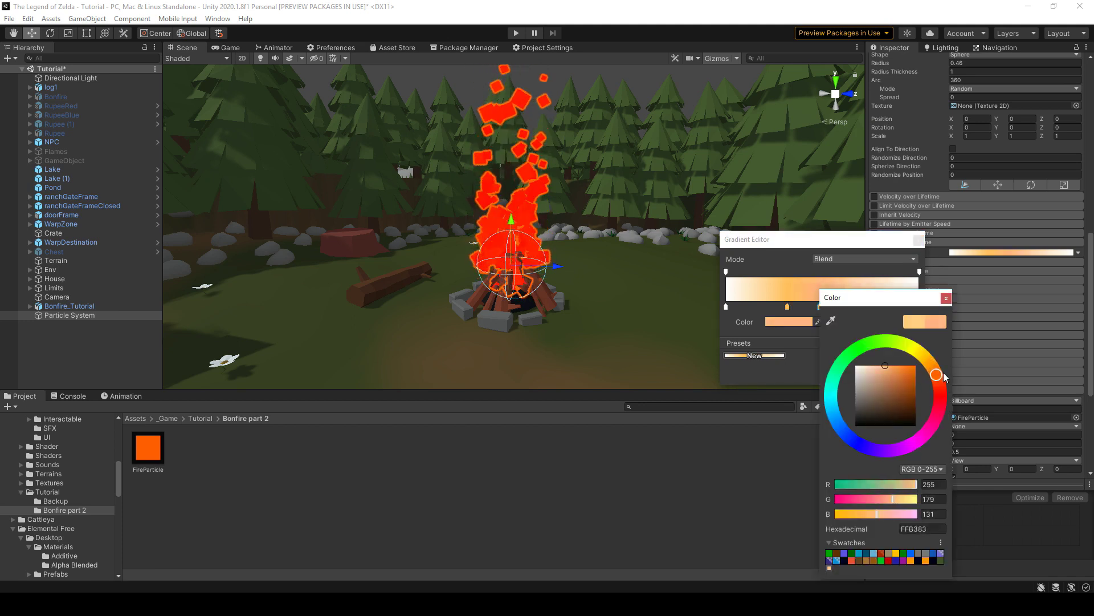
pyautogui.click(915, 375)
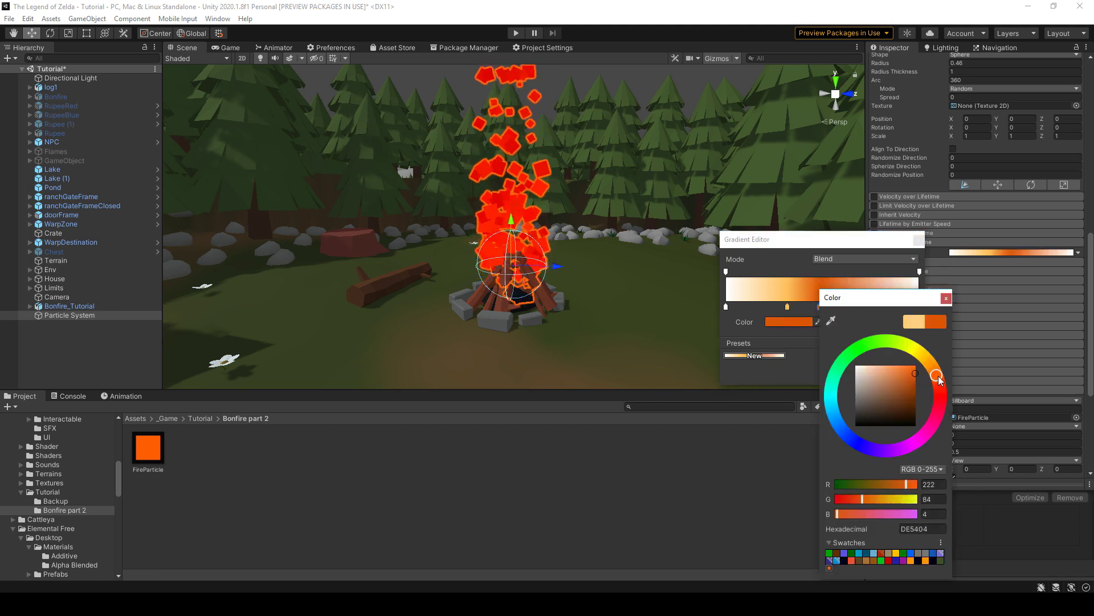
pyautogui.click(946, 298)
pyautogui.doubleClick(843, 306)
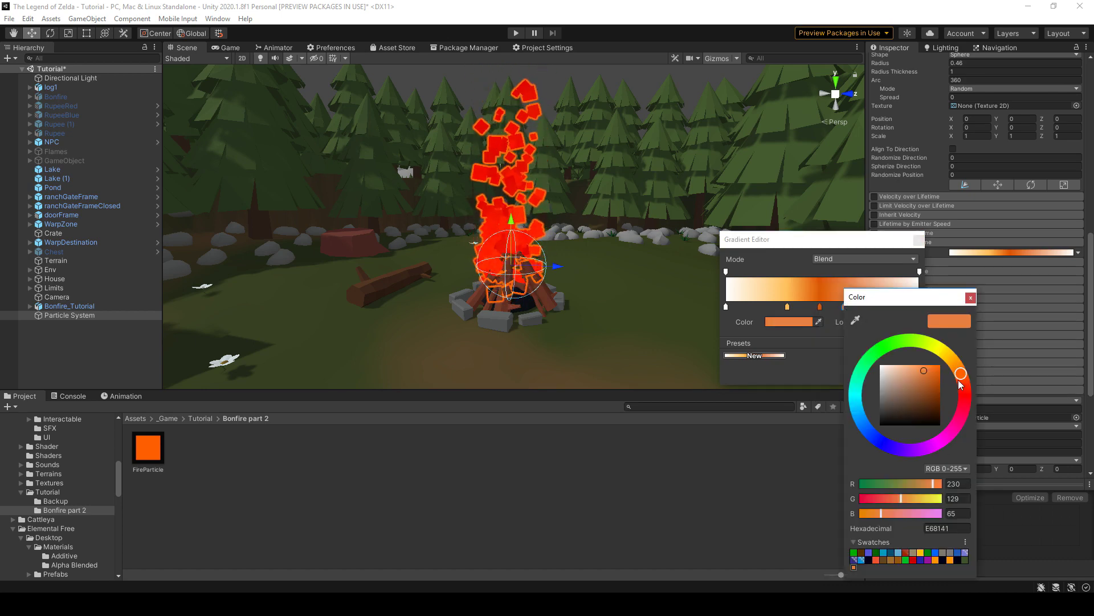
pyautogui.moveTo(959, 379); pyautogui.dragTo(979, 395)
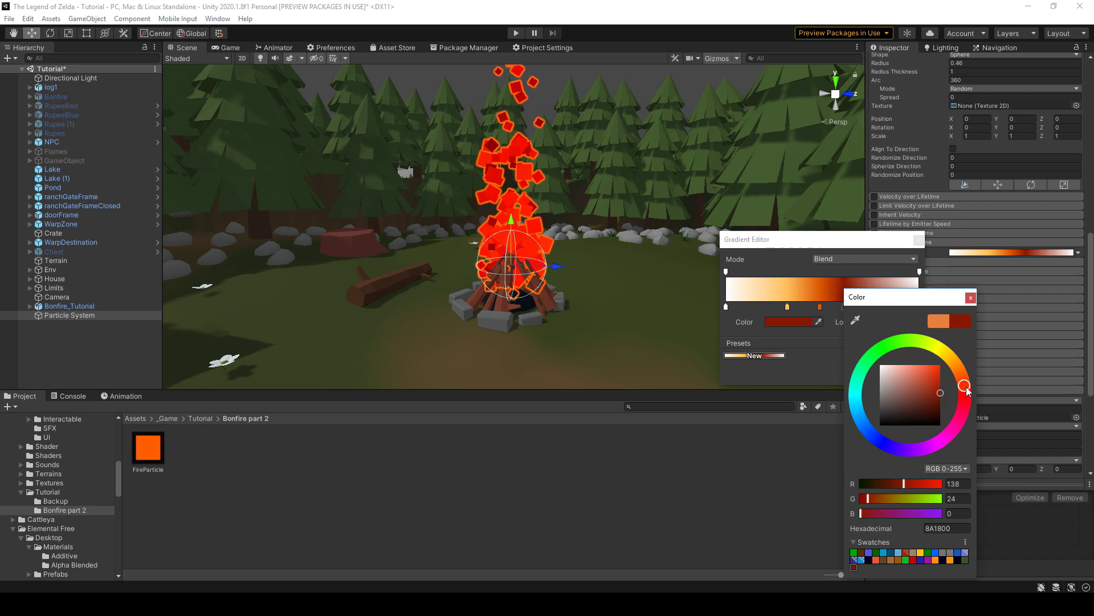
pyautogui.click(1051, 436)
pyautogui.scroll(4, 1052, 437)
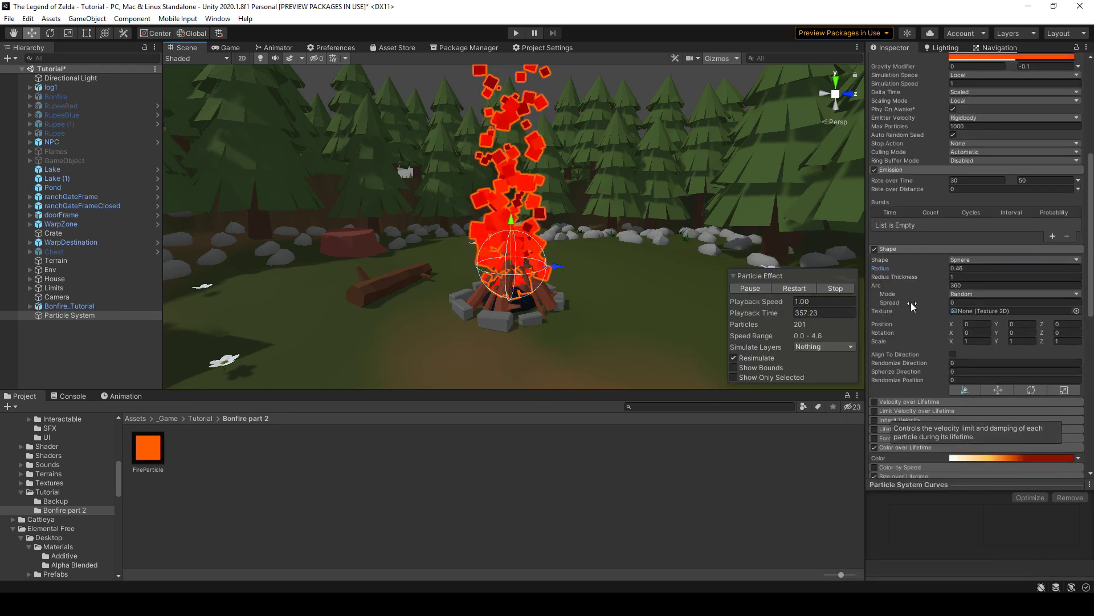
# Step: Shrink the emitter sphere's radius and check the campfire from a new angle
pyautogui.moveTo(887, 272); pyautogui.dragTo(934, 270)
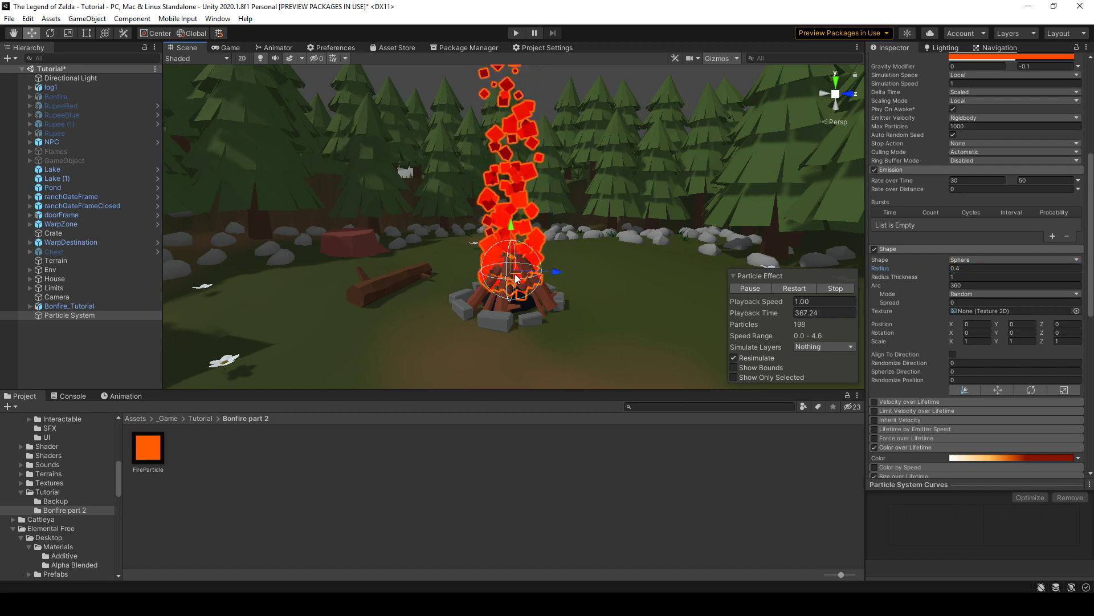
pyautogui.keyDown('alt'); pyautogui.moveTo(535, 255); pyautogui.dragTo(570, 288); pyautogui.keyUp('alt')
pyautogui.scroll(5, 970, 351)
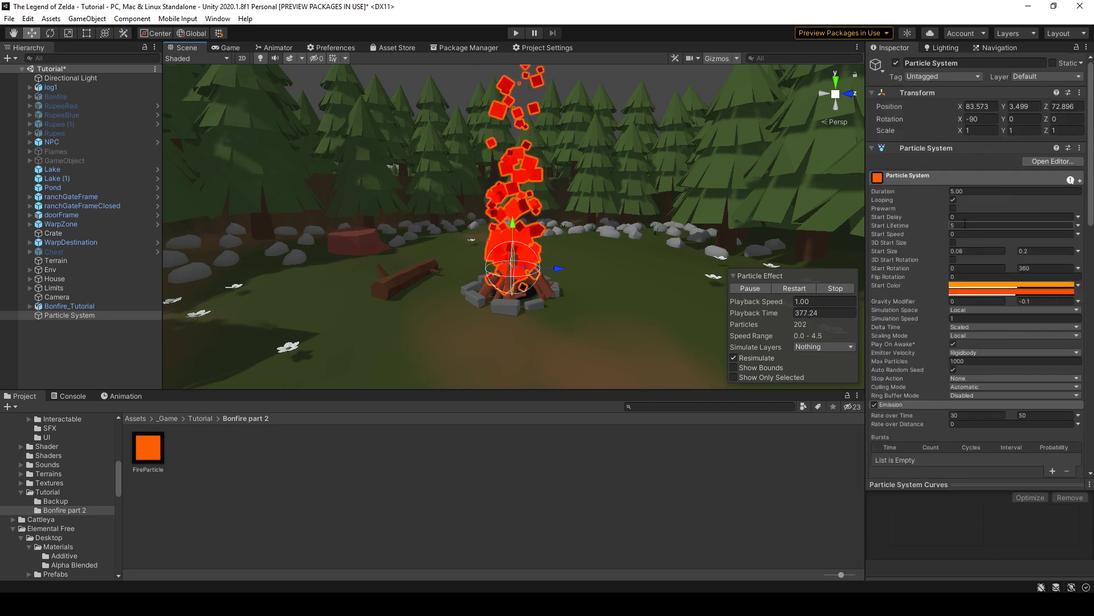
# Step: Set Start Lifetime to random between 1 and 3
pyautogui.click(1078, 226)
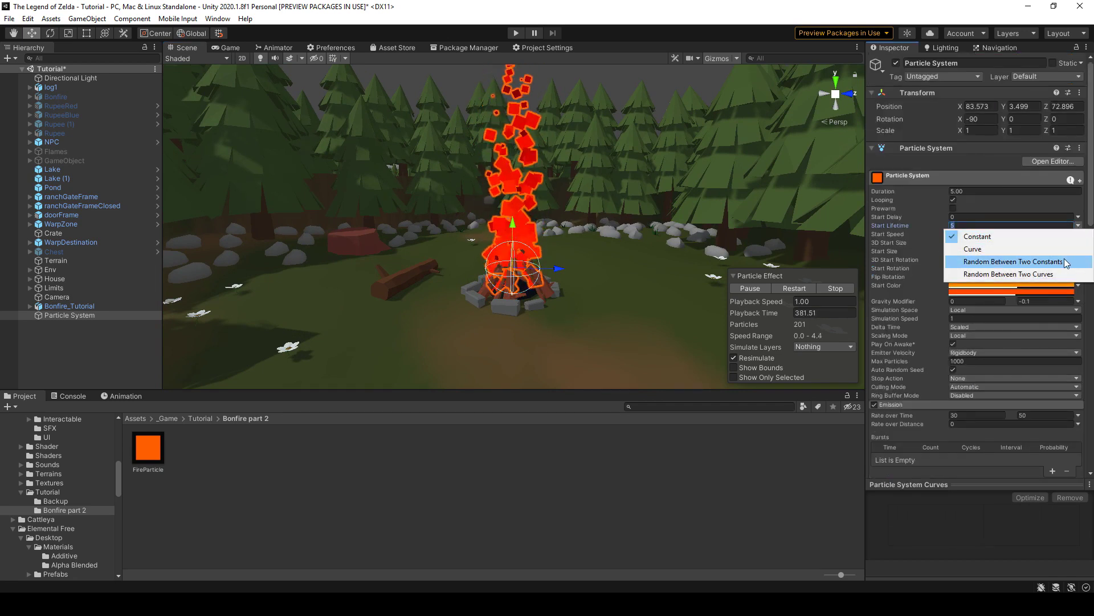
pyautogui.click(1013, 261)
pyautogui.doubleClick(1000, 226)
pyautogui.write('1')
pyautogui.press('Tab')
pyautogui.write('3')
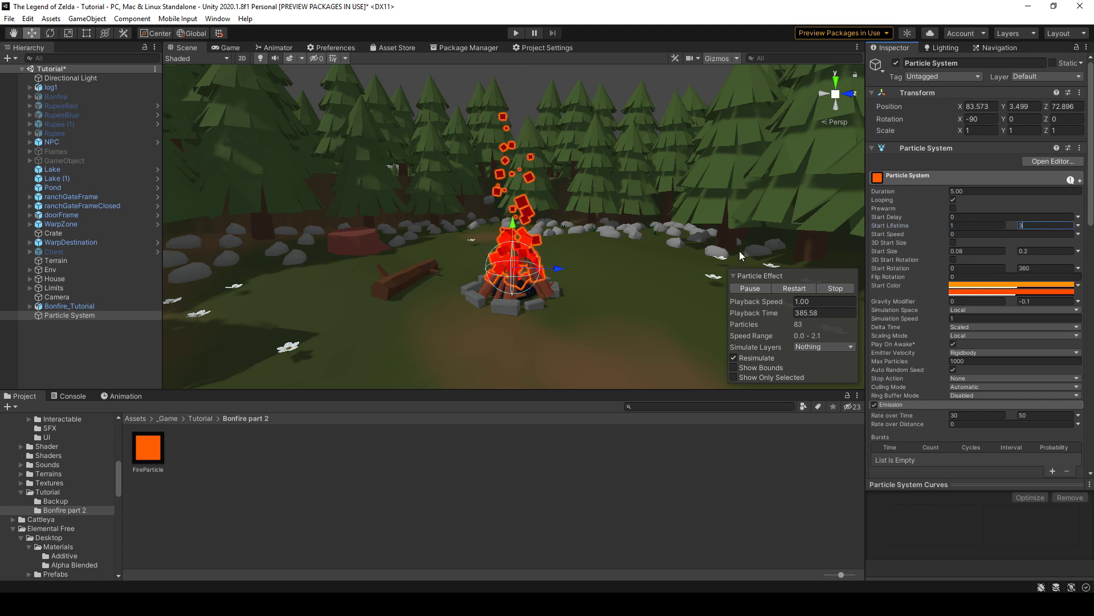
pyautogui.hotkey('ctrl', '2')
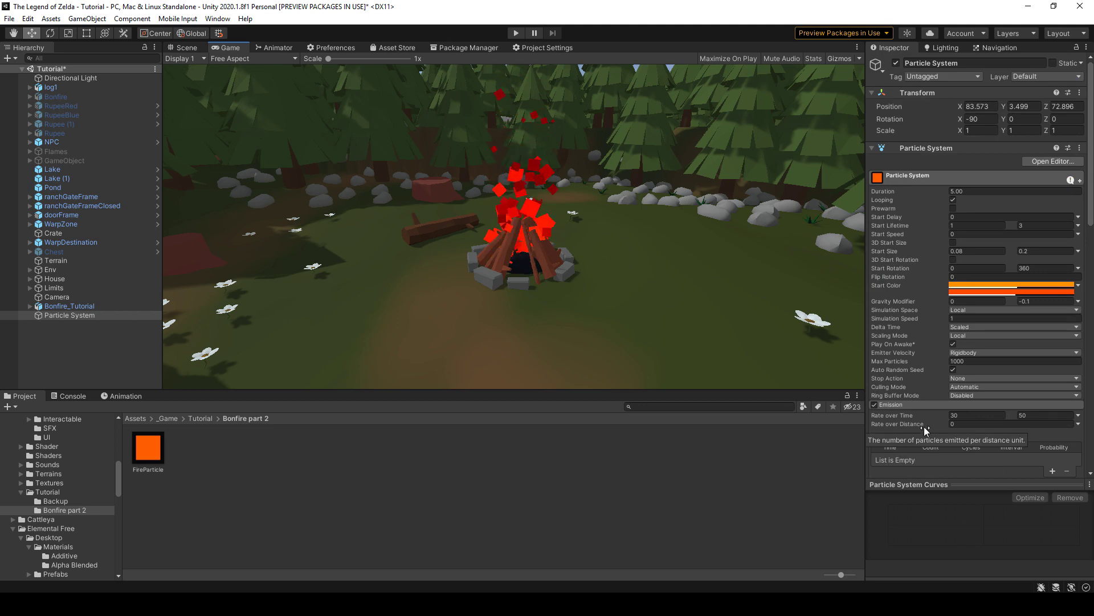
# Step: Create a new point light and parent it under the Particle System
pyautogui.click(94, 347)
pyautogui.click(91, 19)
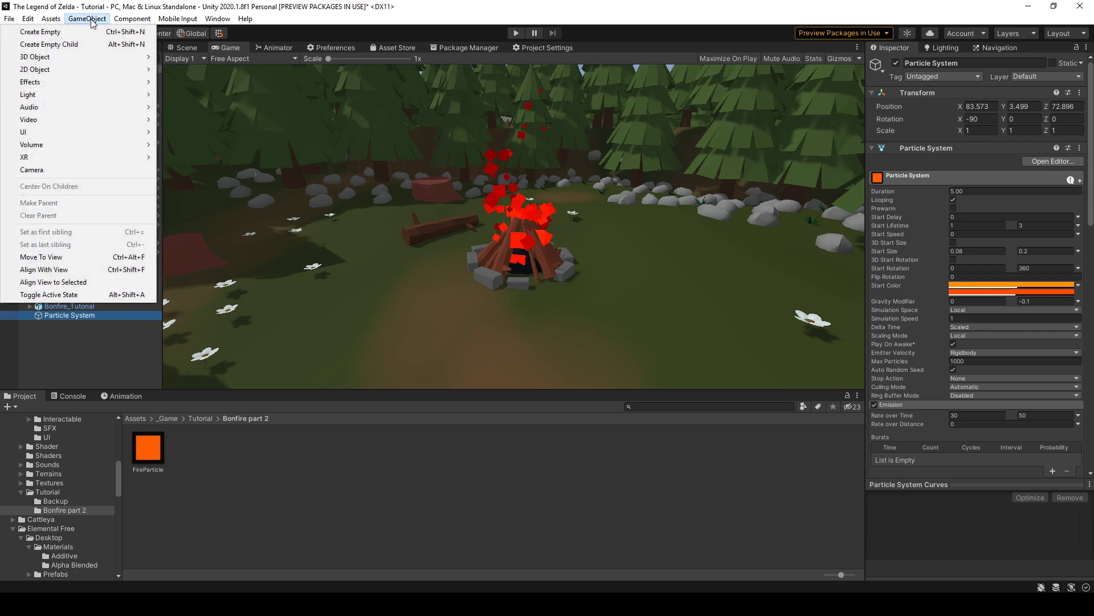
pyautogui.moveTo(94, 93)
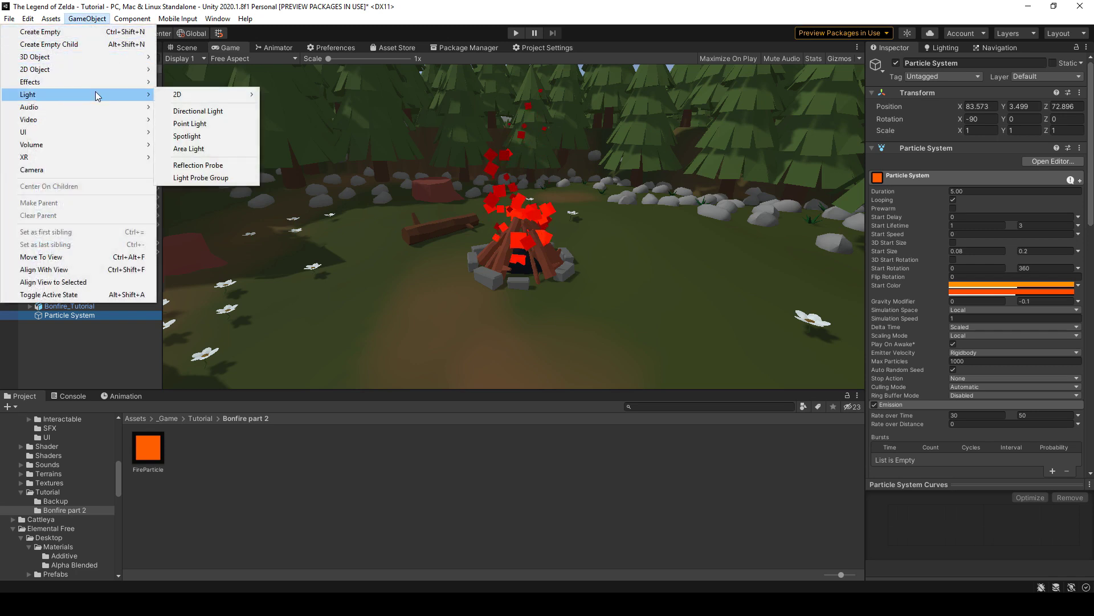
pyautogui.click(200, 125)
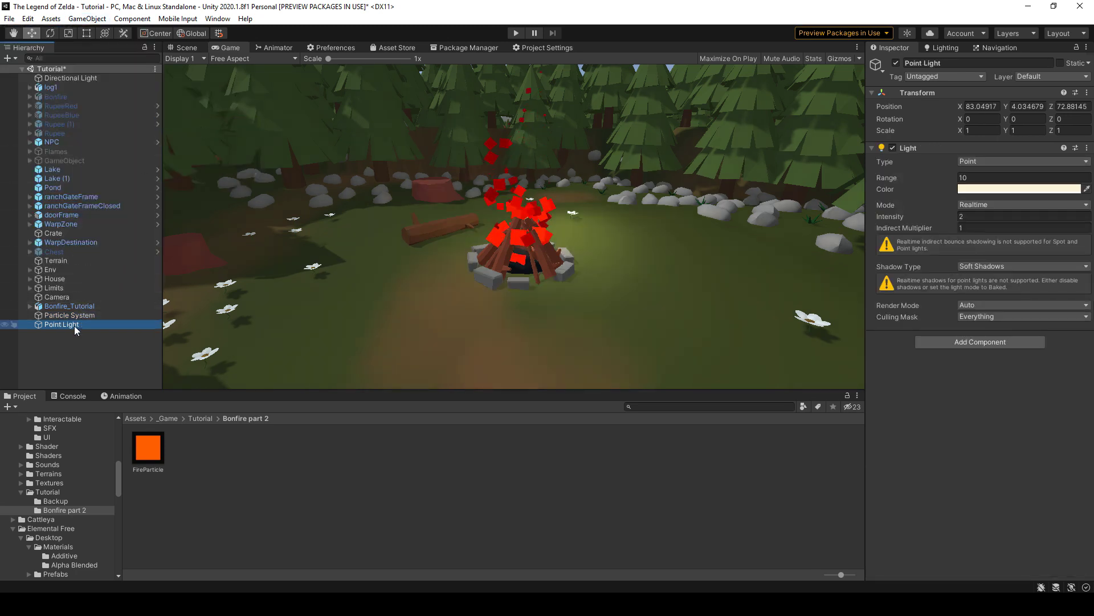
pyautogui.moveTo(72, 324); pyautogui.dragTo(80, 318)
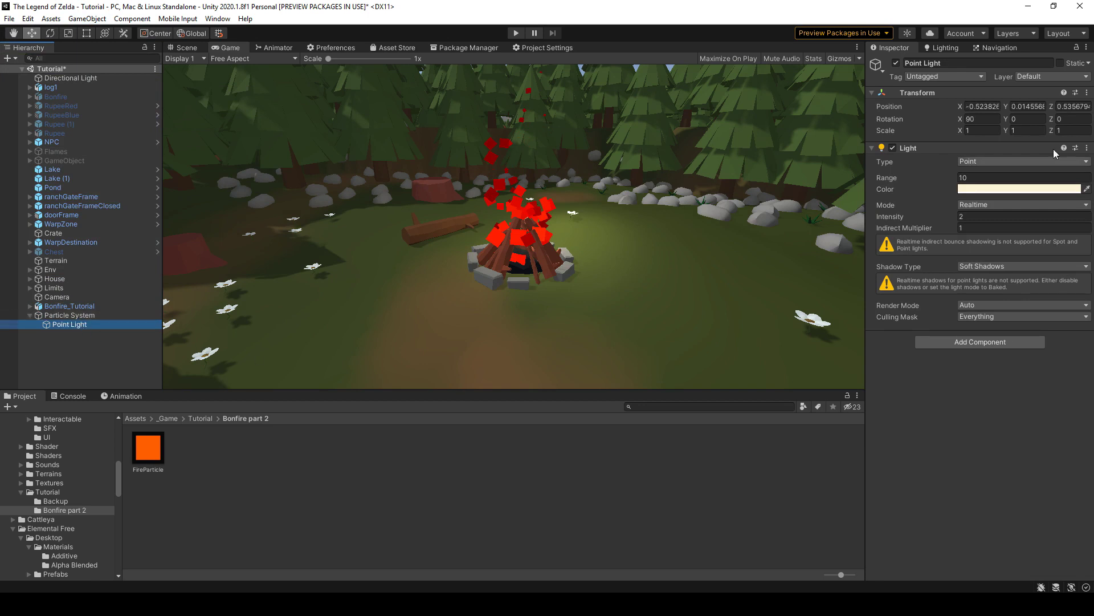
# Step: Reset the light's transform, raise it to Z 0.417 above the fire, and tint it orange
pyautogui.click(1086, 93)
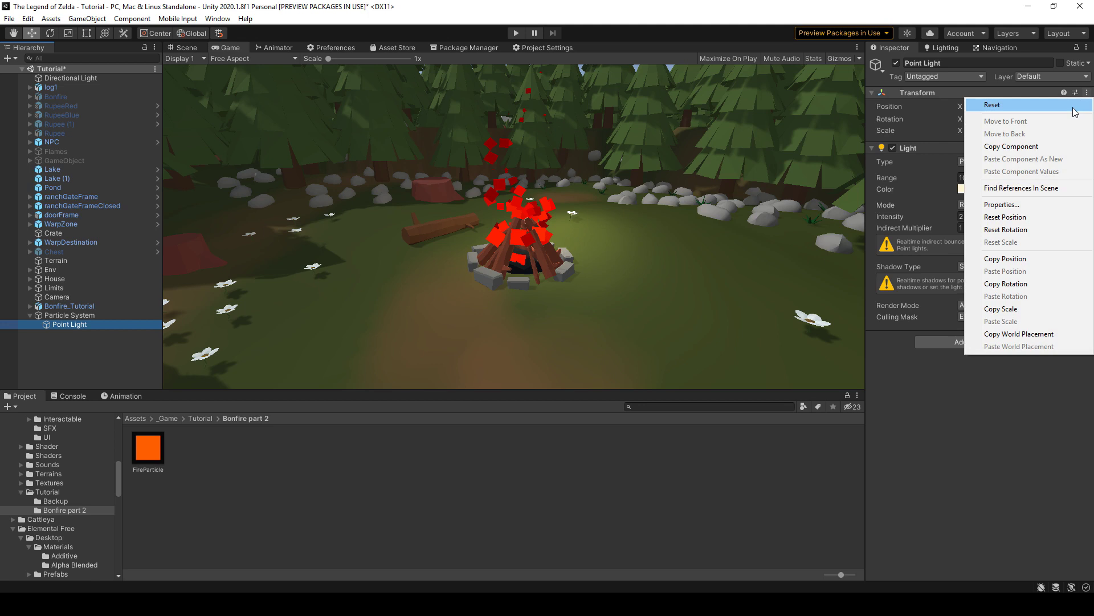
pyautogui.click(1075, 109)
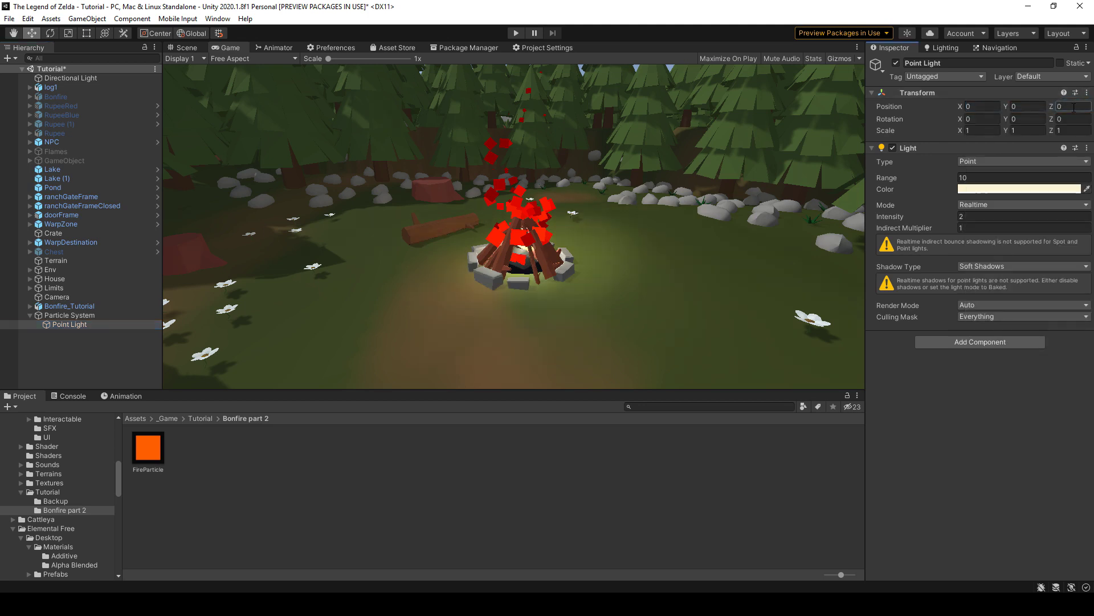
pyautogui.click(185, 49)
pyautogui.moveTo(512, 222); pyautogui.dragTo(515, 193)
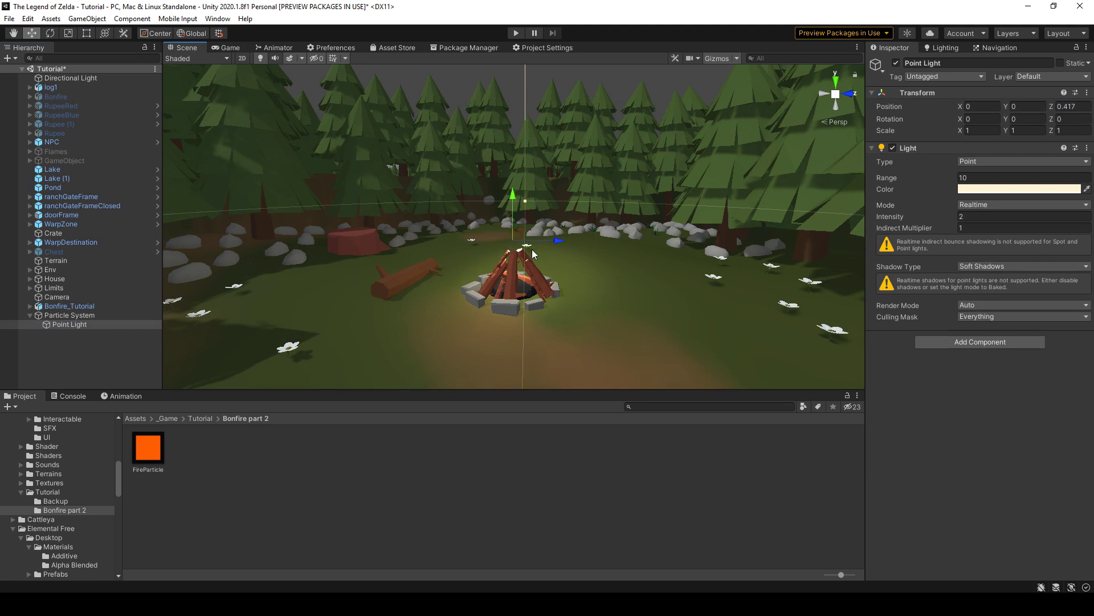
pyautogui.click(981, 189)
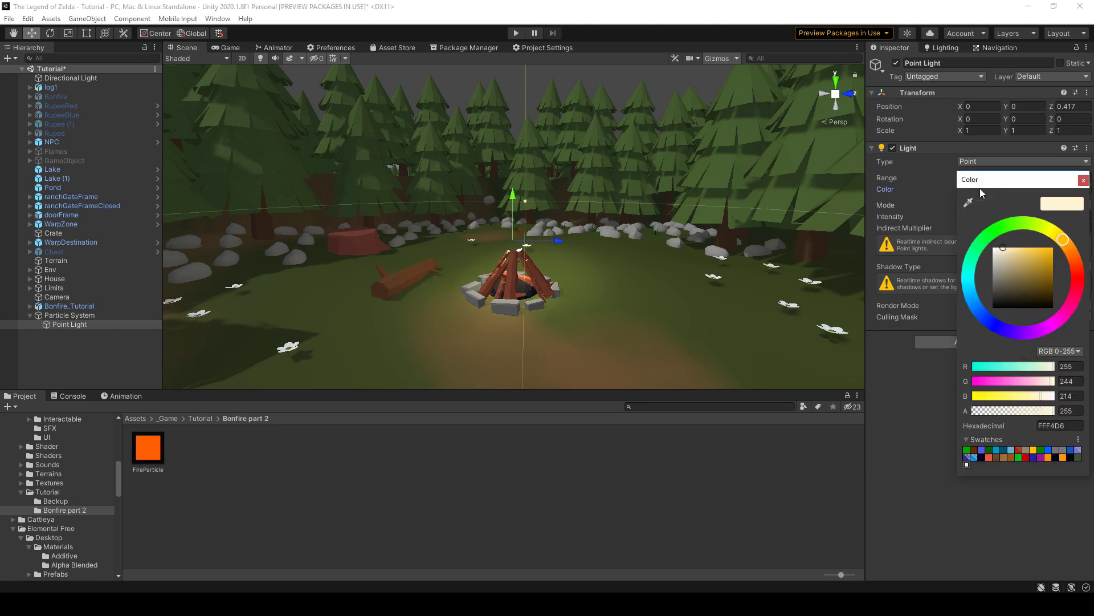
pyautogui.moveTo(1026, 254); pyautogui.dragTo(1063, 251)
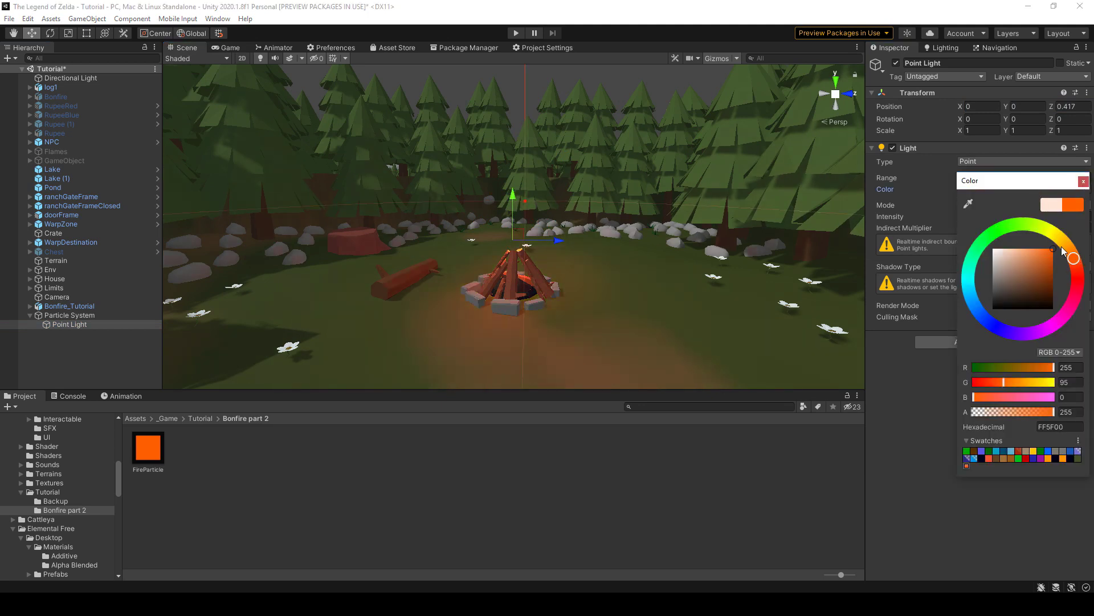
pyautogui.click(1083, 181)
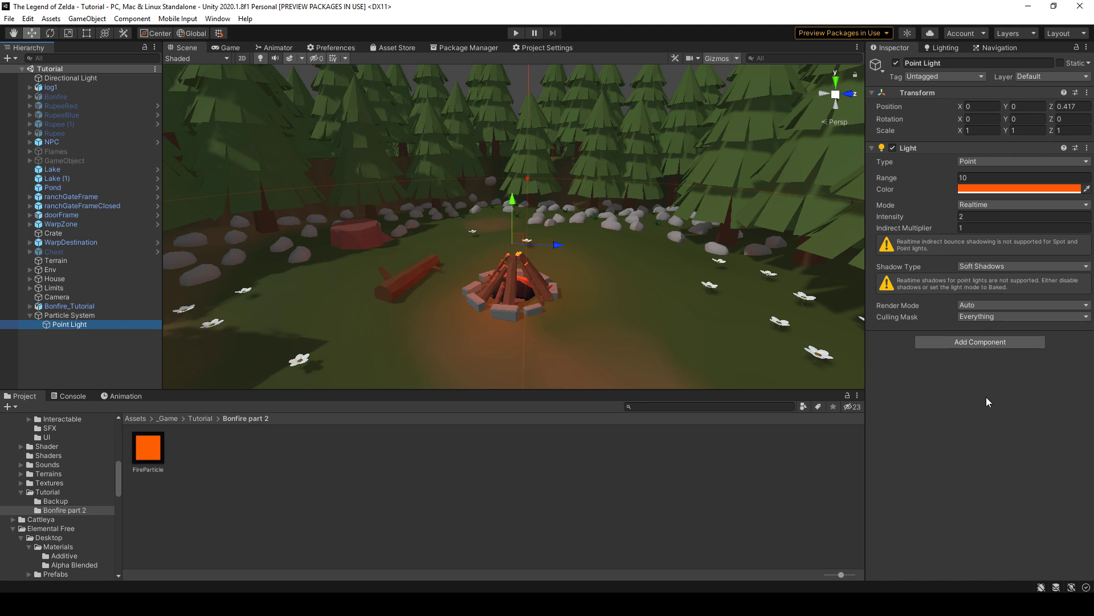
# Step: Attach Light Flicker with pulse speed 2, minimum 1, maximum 3, save, and open LightFlicker.cs
pyautogui.click(1003, 342)
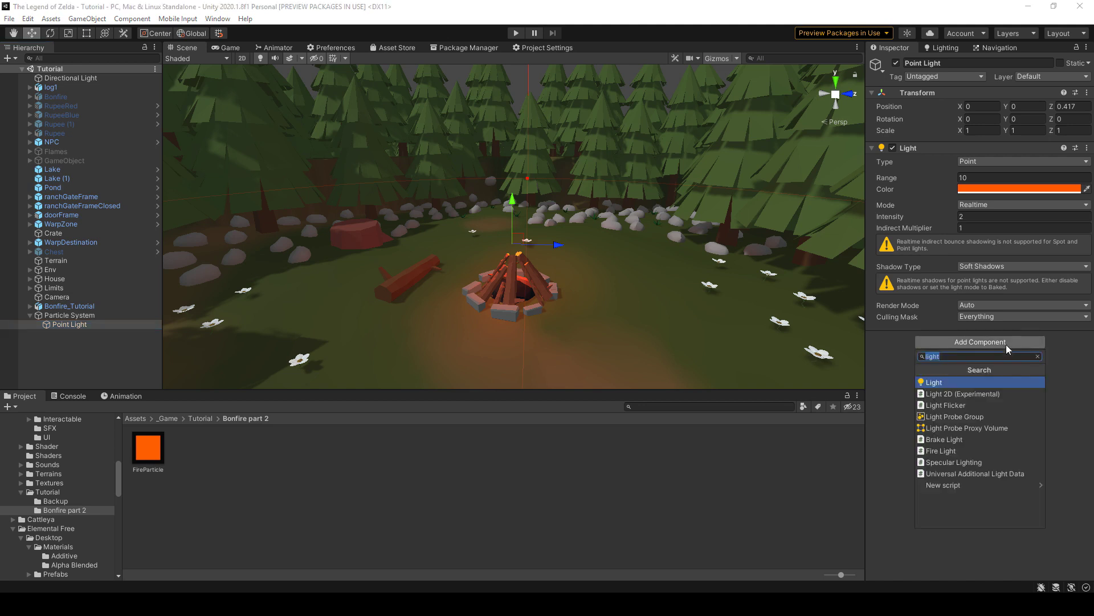
pyautogui.click(983, 404)
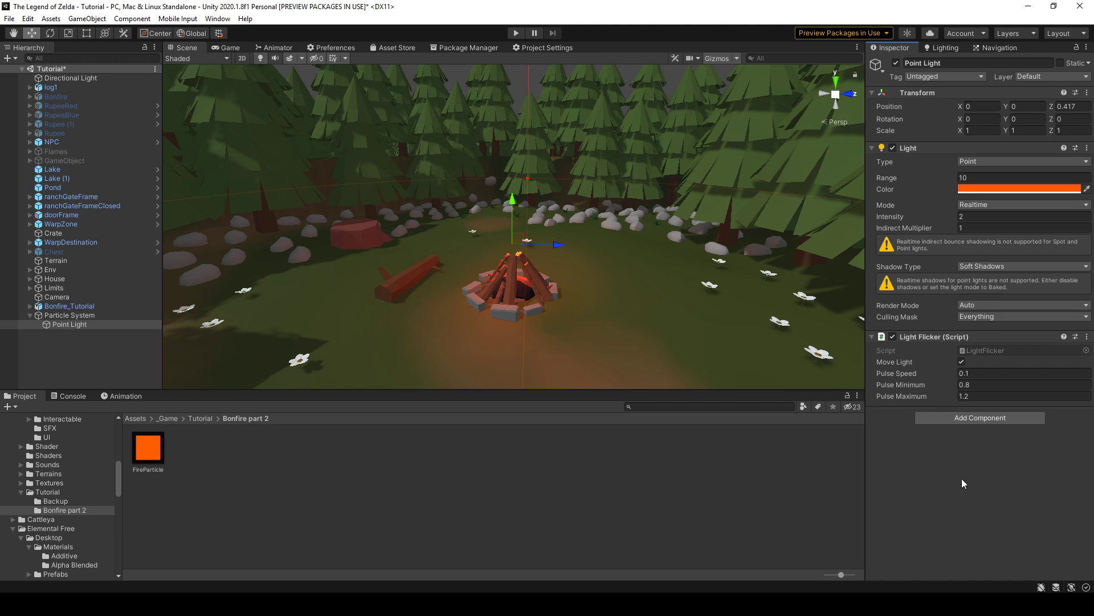
pyautogui.click(978, 374)
pyautogui.press('Return')
pyautogui.hotkey('ctrl', 's')
pyautogui.hotkey('alt', 'Tab')
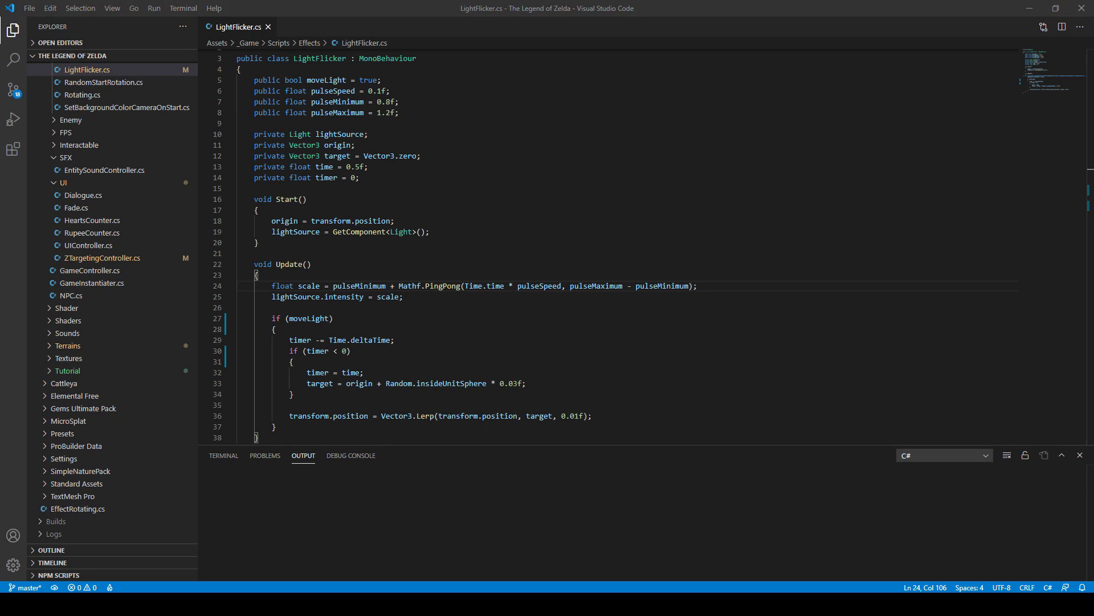
pyautogui.click(730, 289)
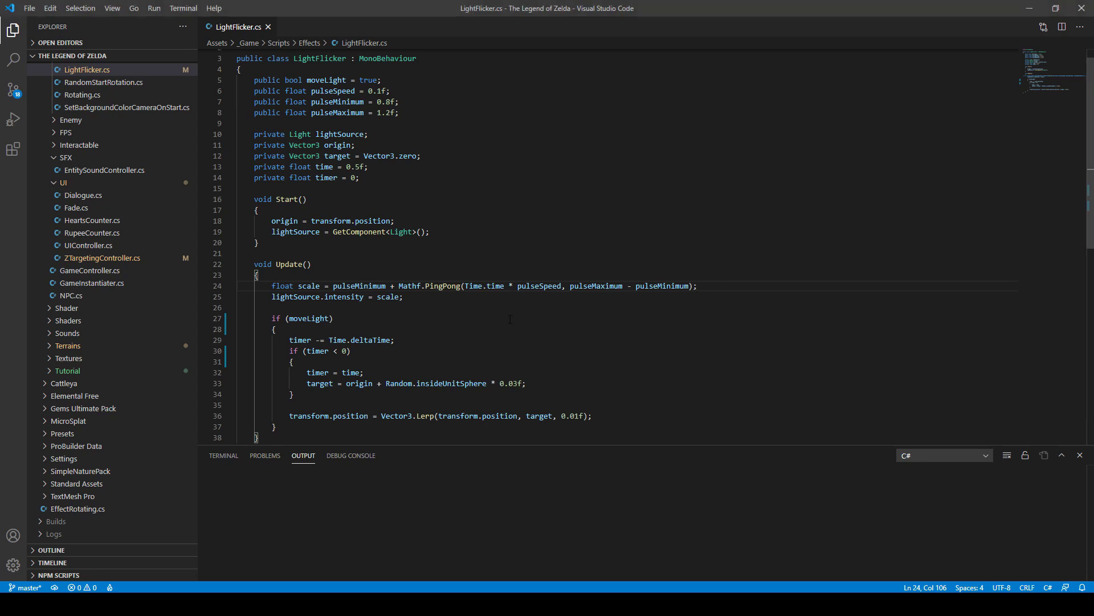
pyautogui.doubleClick(443, 287)
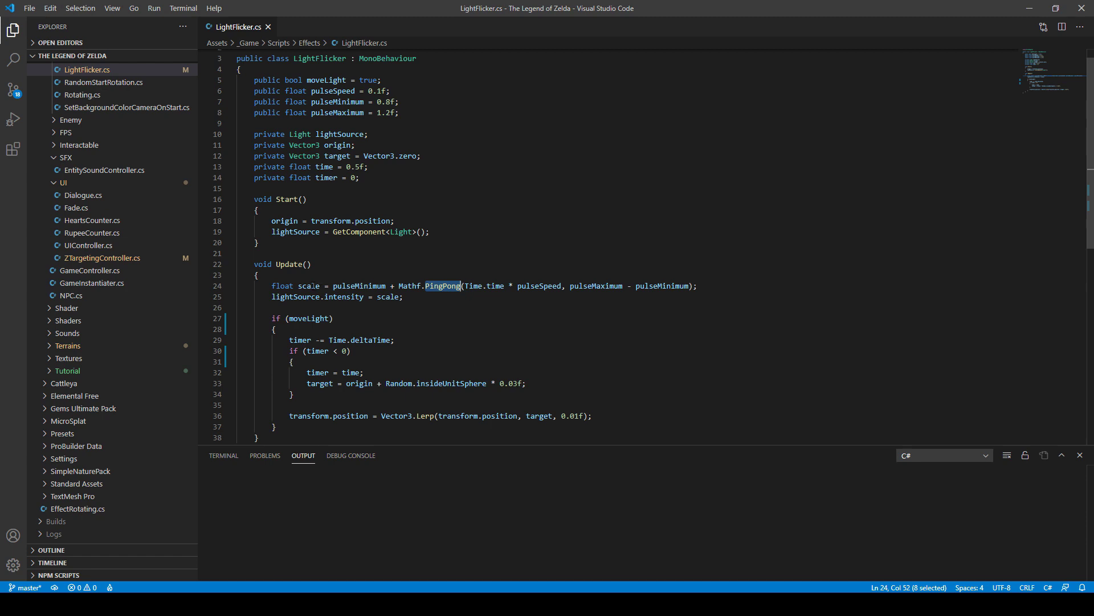
pyautogui.click(498, 321)
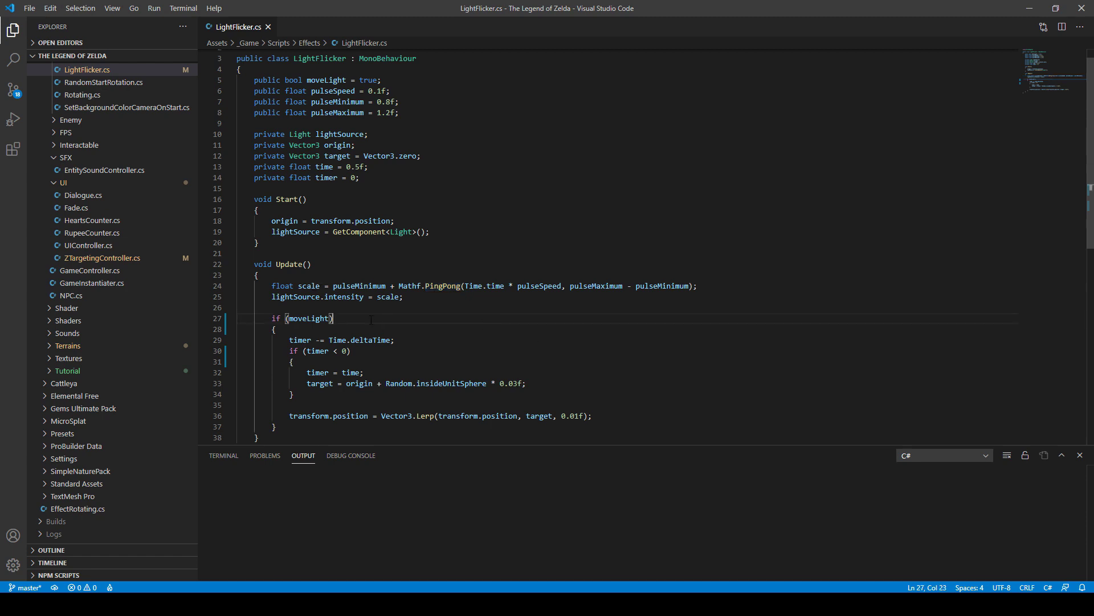
pyautogui.moveTo(308, 397); pyautogui.dragTo(289, 339)
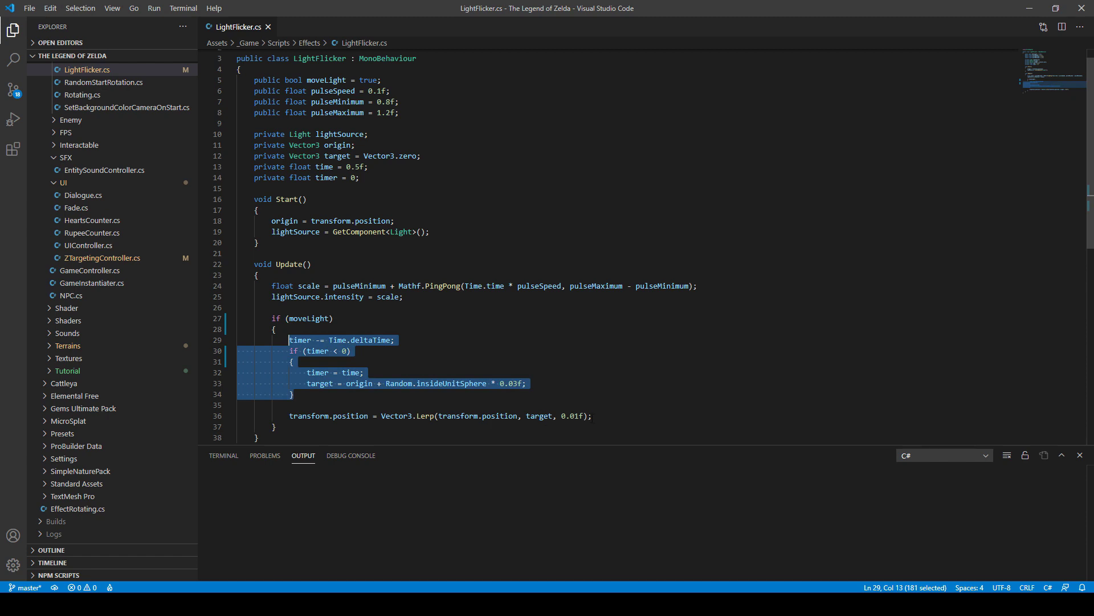
pyautogui.doubleClick(432, 416)
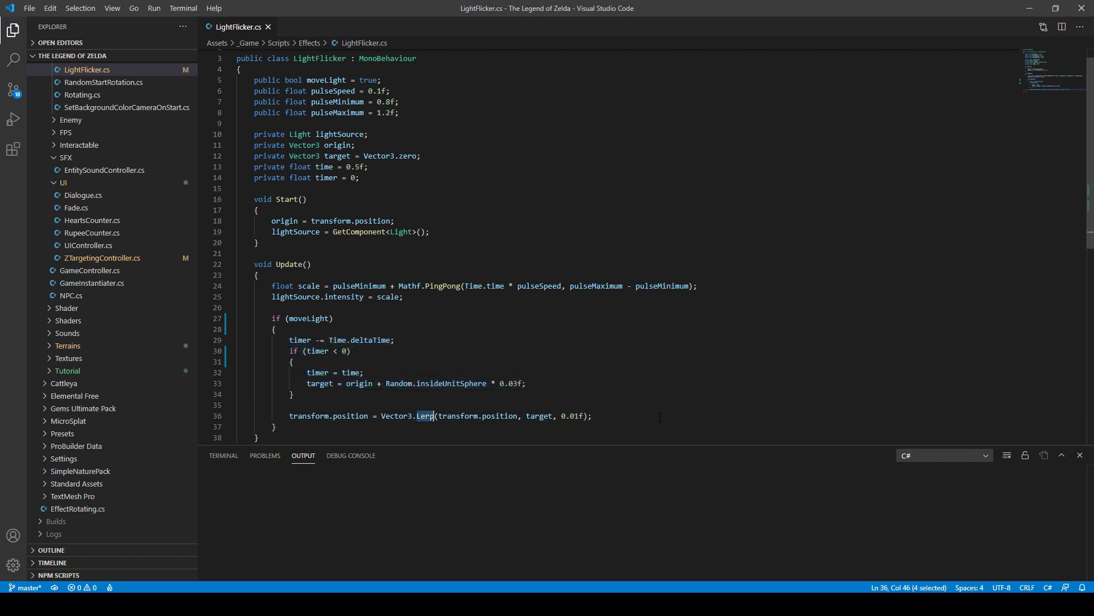
pyautogui.click(627, 416)
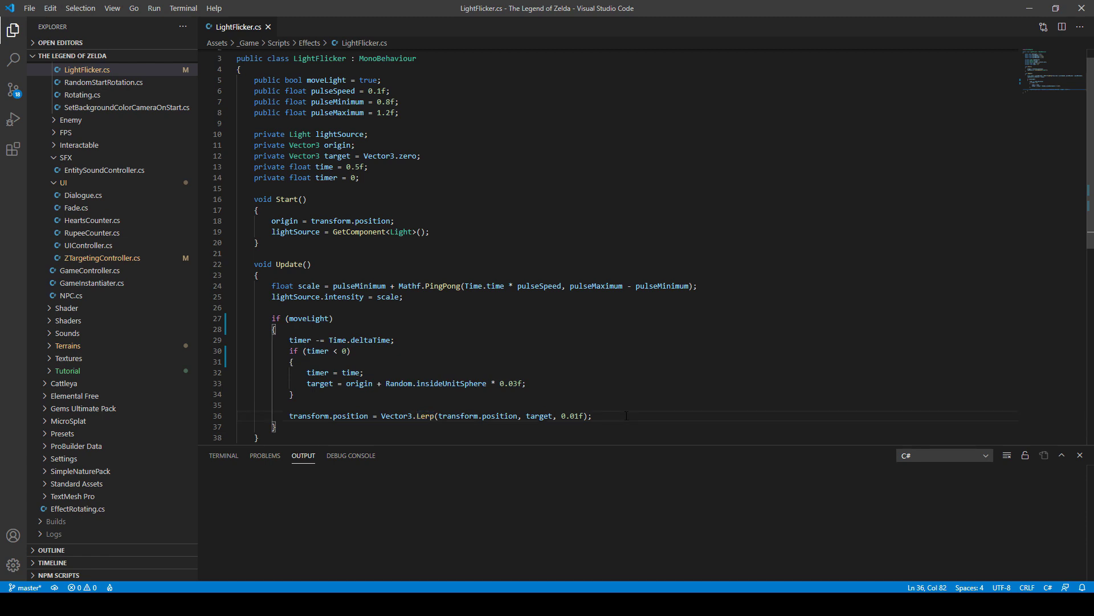
pyautogui.doubleClick(451, 287)
pyautogui.doubleClick(426, 416)
# Step: Return to Unity and enter play mode to preview the flickering bonfire light
pyautogui.hotkey('alt', 'Tab')
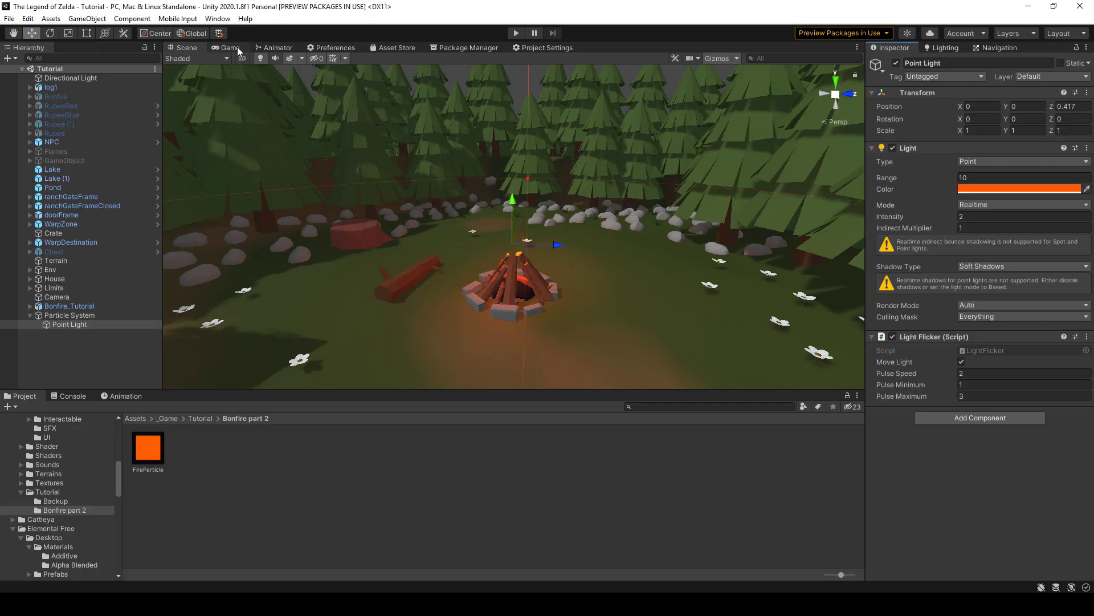
pyautogui.click(515, 33)
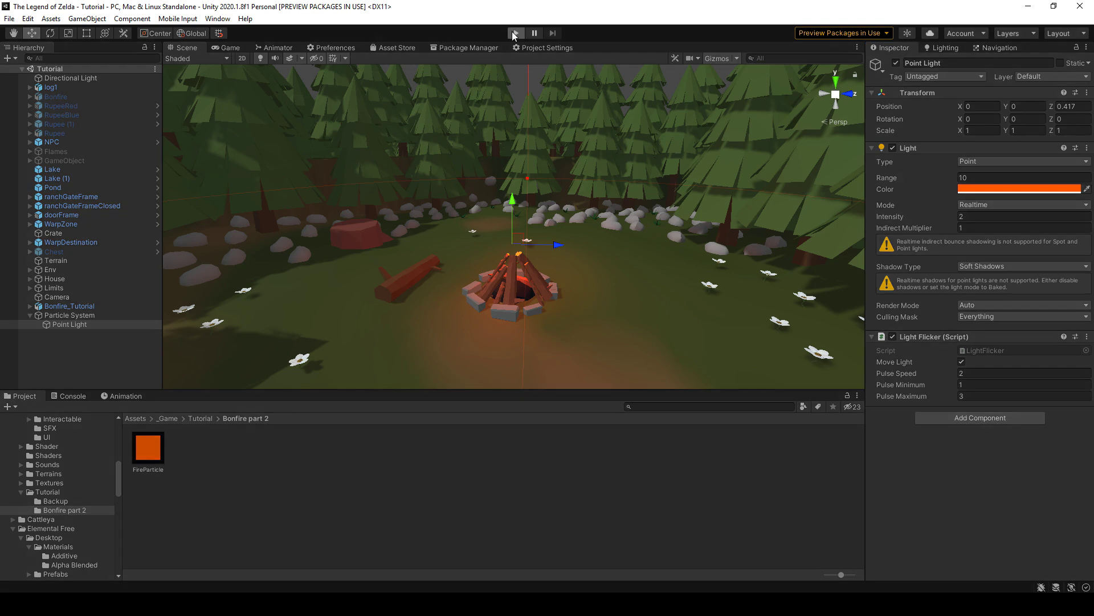